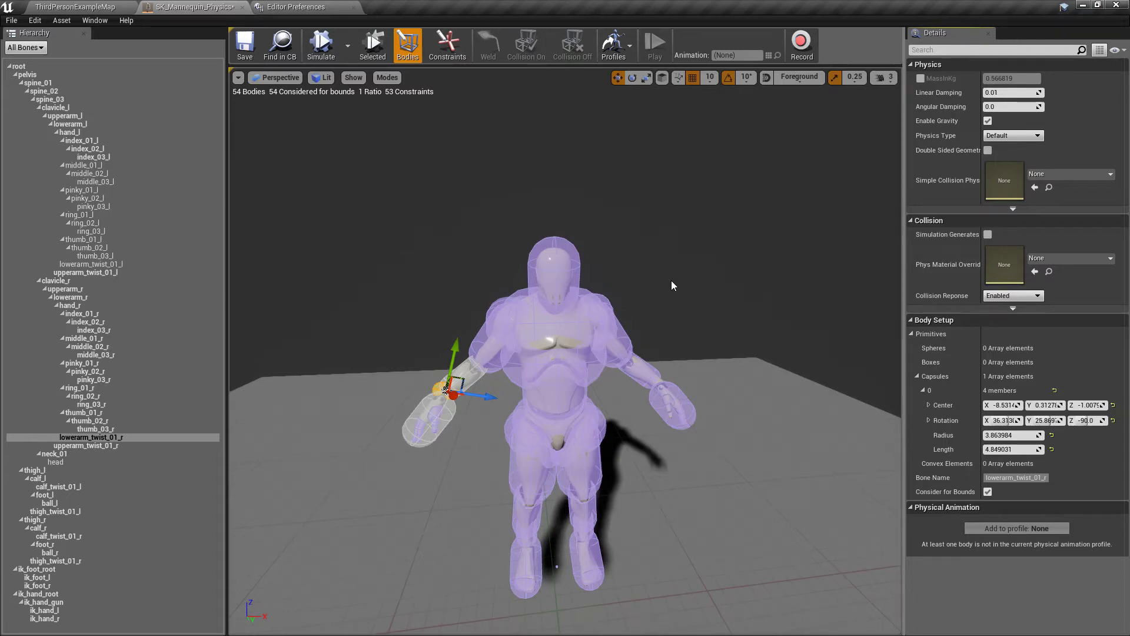
# Step: Inspect the spine_03 and thigh_twist_01_l bodies, then frame the view on the neck_01 body
pyautogui.click(576, 310)
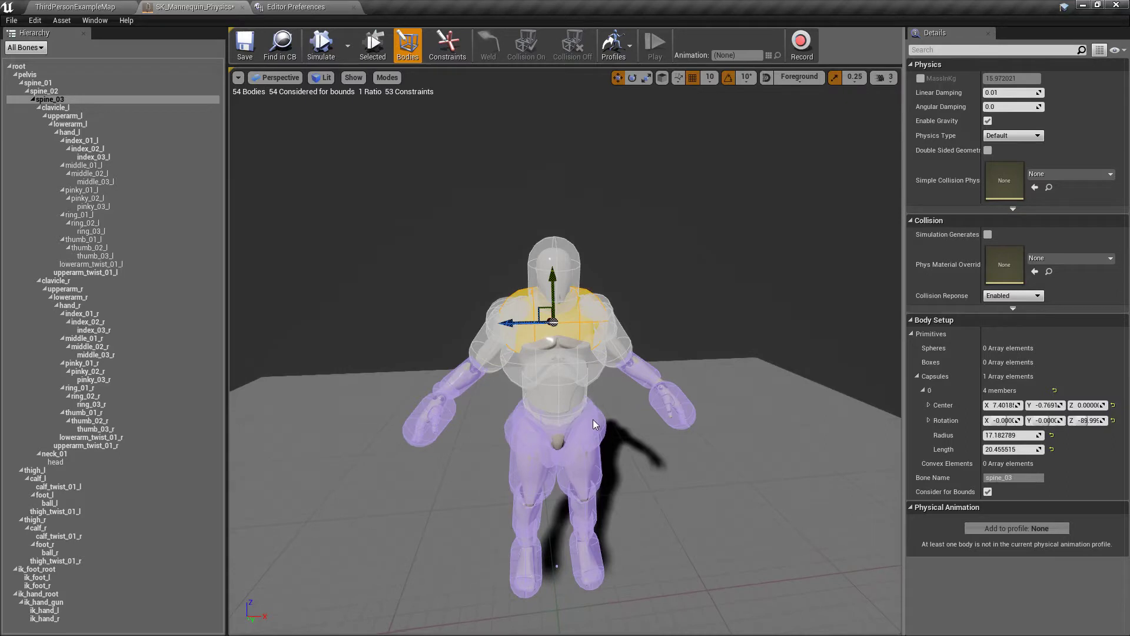
pyautogui.click(593, 424)
pyautogui.click(551, 296)
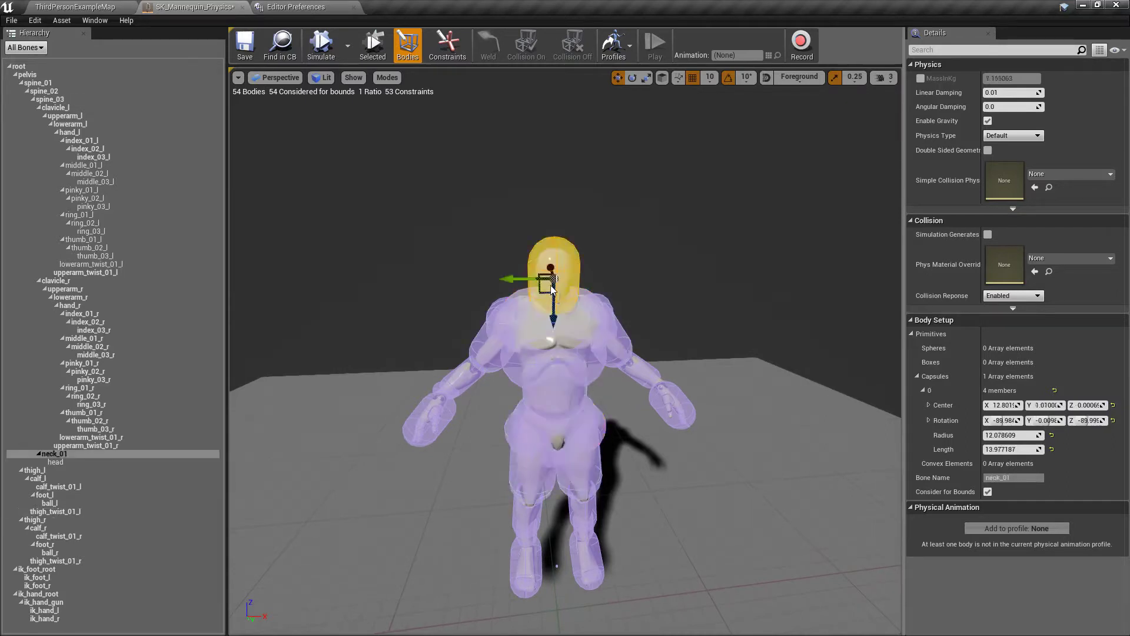
pyautogui.press('f')
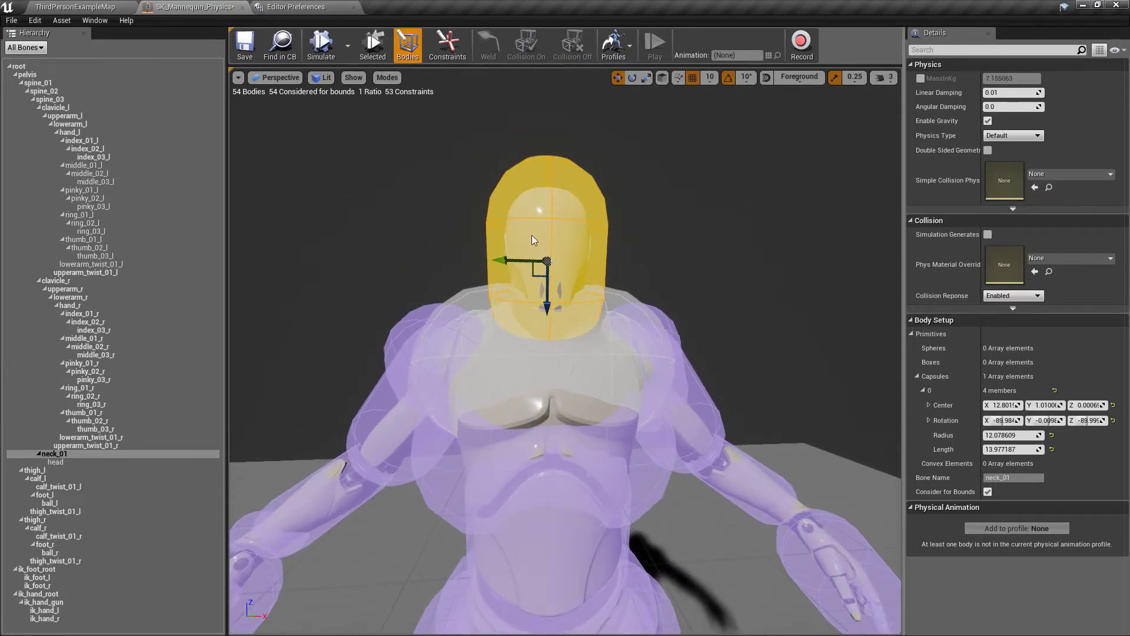
# Step: Add a new Single Convex Hull collision body to the head bone
pyautogui.rightClick(61, 458)
pyautogui.press('Escape')
pyautogui.rightClick(59, 463)
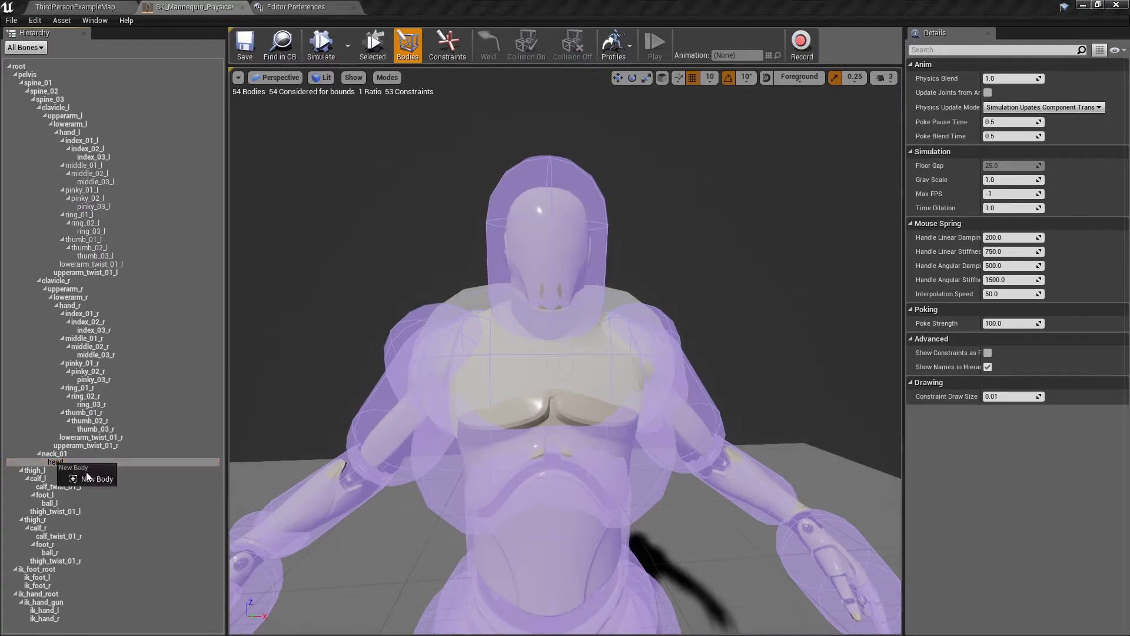
pyautogui.click(51, 461)
pyautogui.rightClick(73, 461)
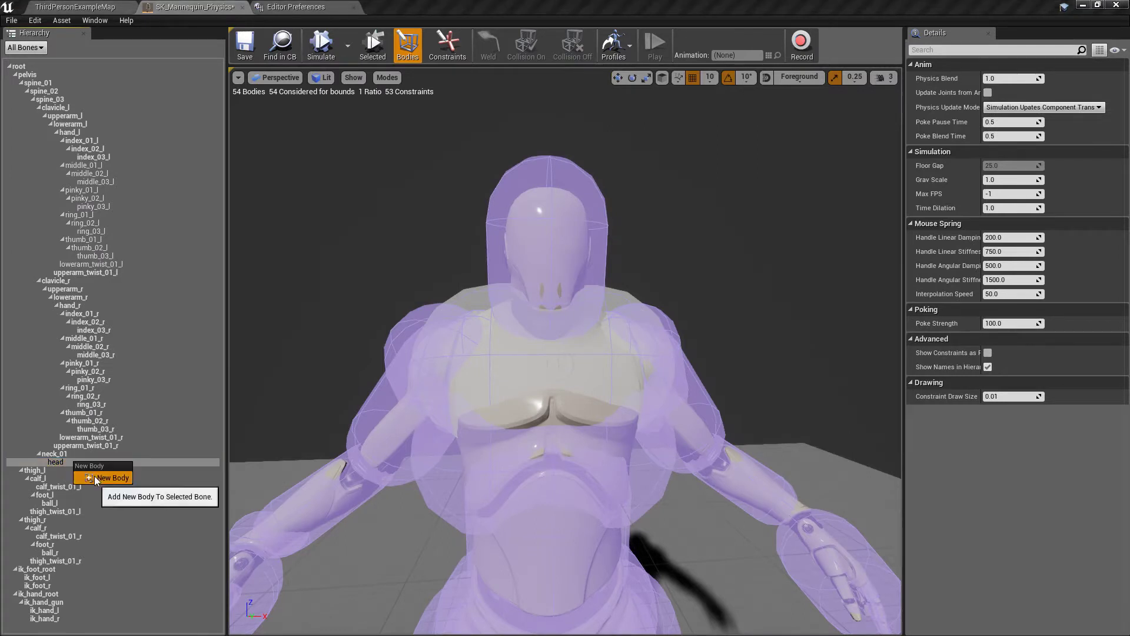
pyautogui.click(97, 478)
pyautogui.click(594, 295)
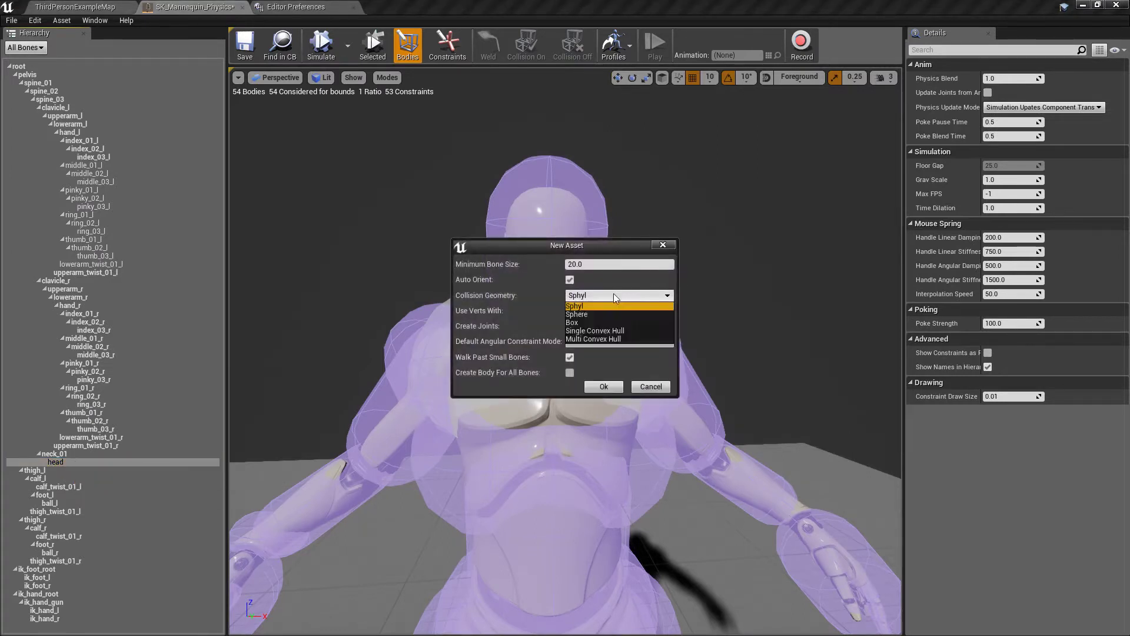
pyautogui.click(592, 333)
pyautogui.click(604, 386)
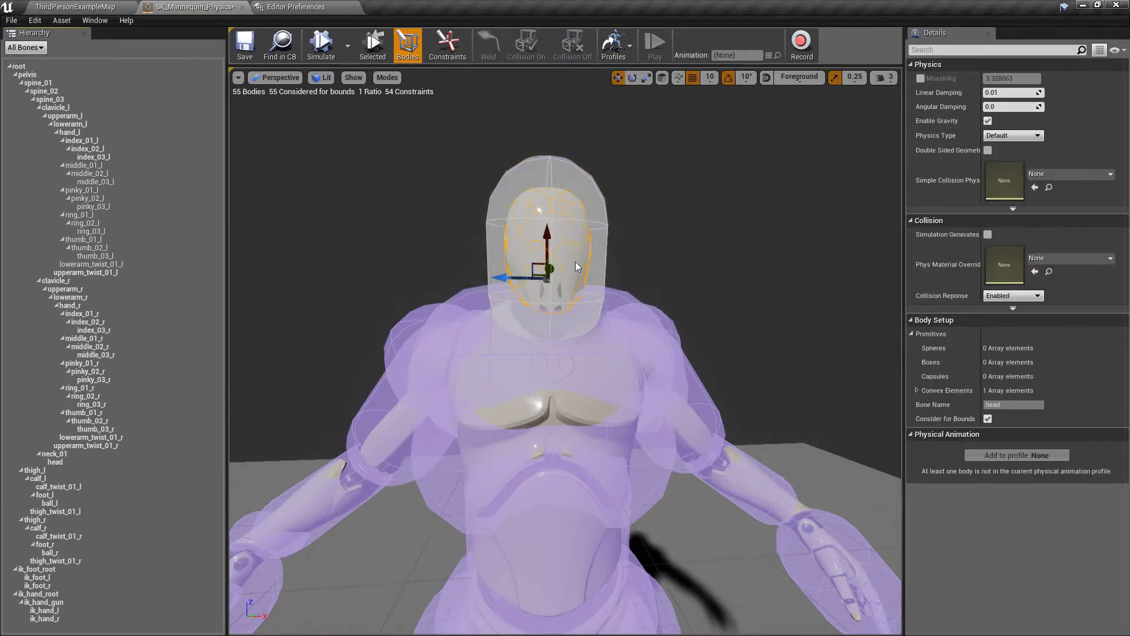
# Step: Delete the neck_01 capsule over the head and orbit around the new head body
pyautogui.click(650, 236)
pyautogui.click(560, 246)
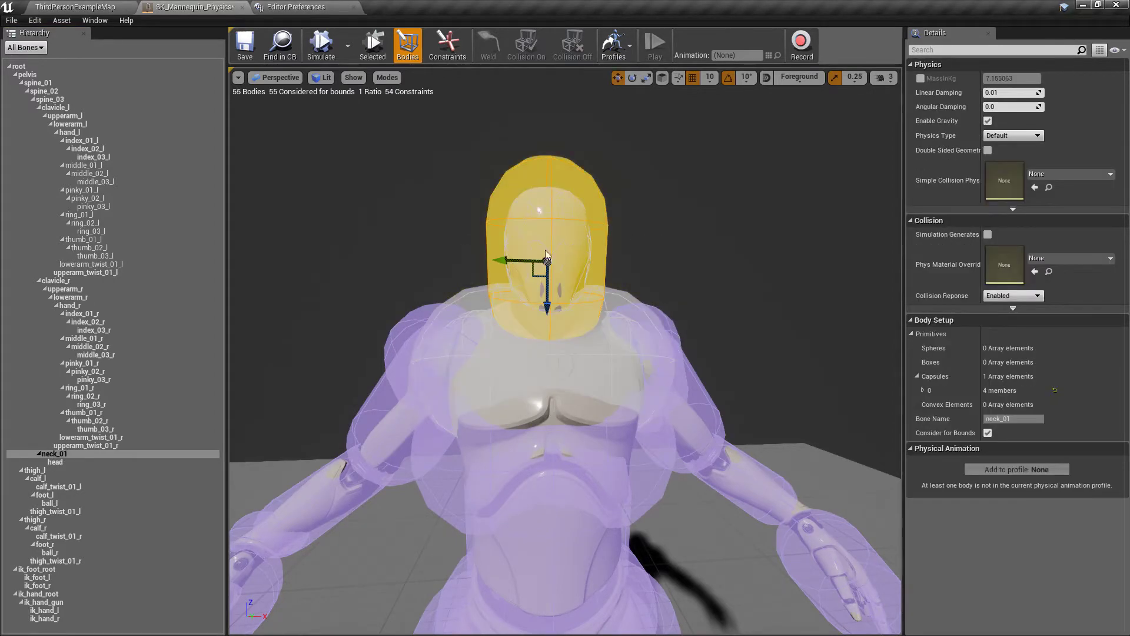
pyautogui.press('Delete')
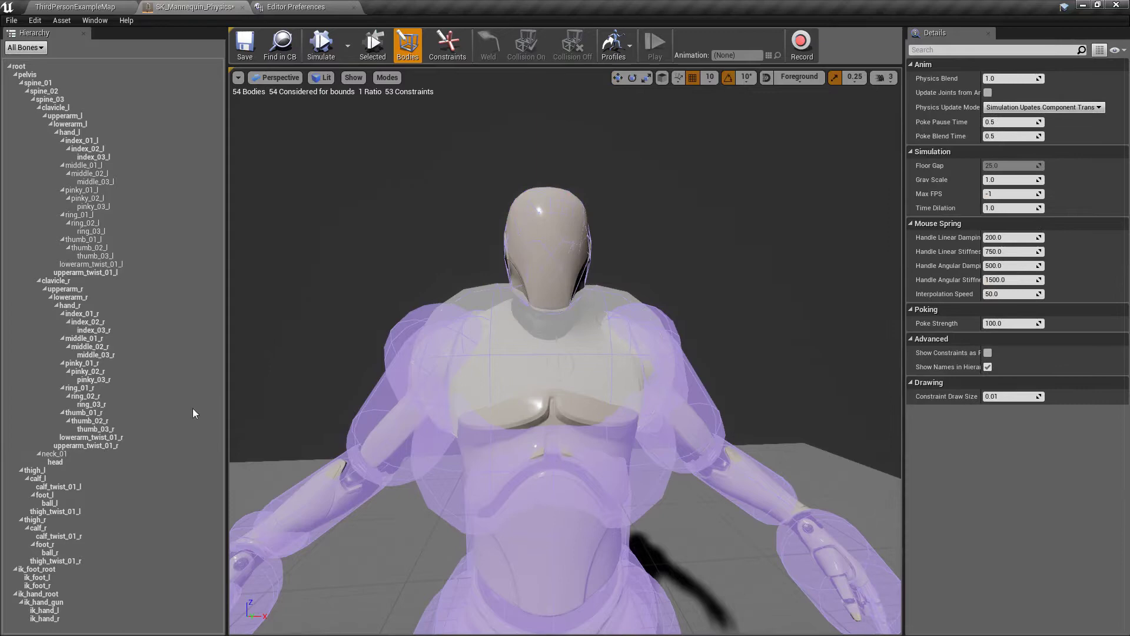
pyautogui.click(556, 247)
pyautogui.moveTo(556, 246); pyautogui.dragTo(559, 476, button='right')
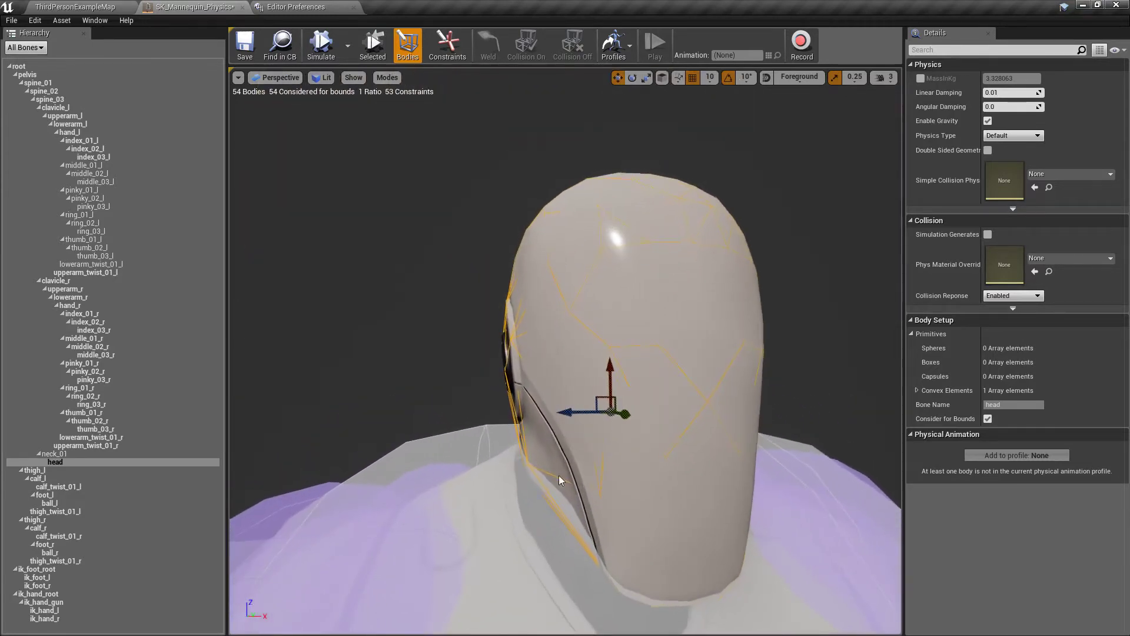
pyautogui.scroll(-6, 577, 490)
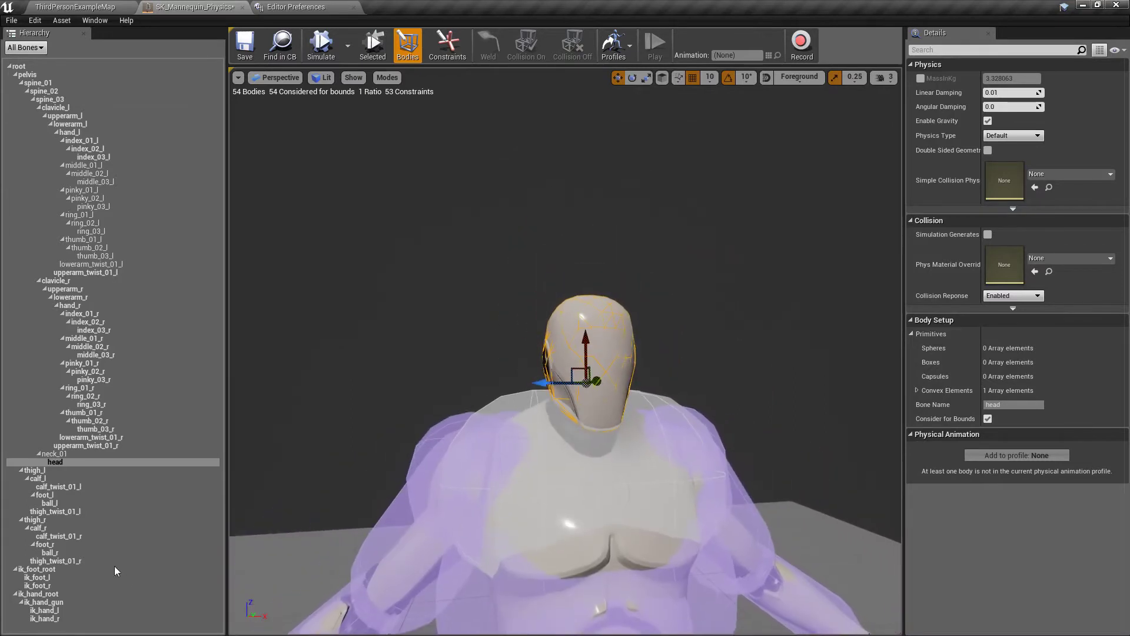
# Step: Reset the head body and regenerate it as a Multi Convex Hull, producing soft-vertices errors
pyautogui.rightClick(65, 465)
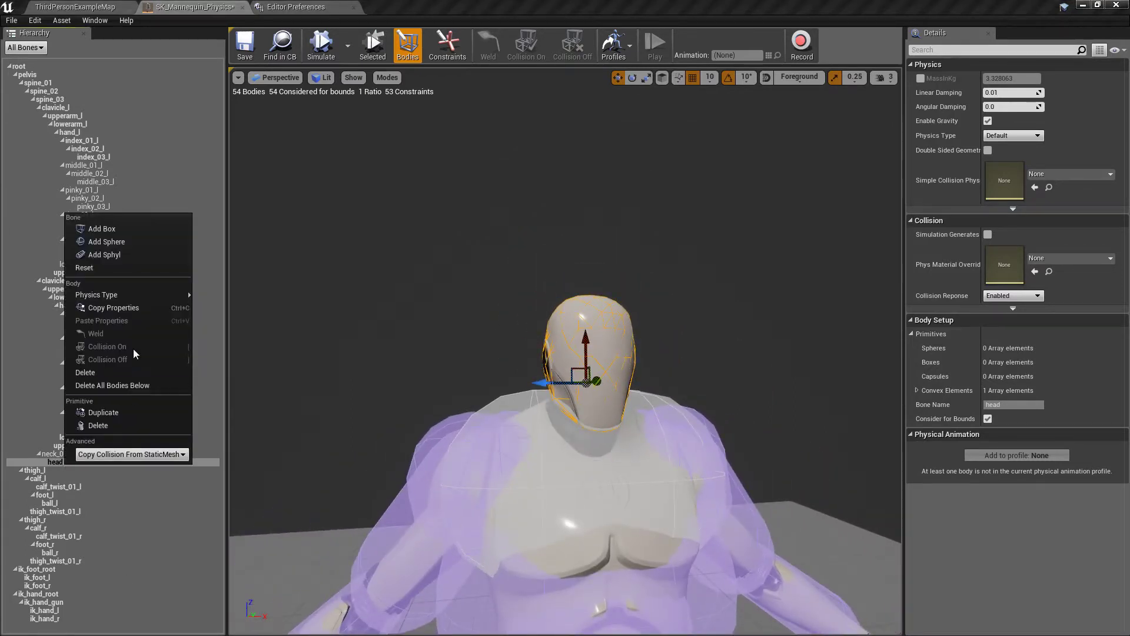
pyautogui.moveTo(119, 298)
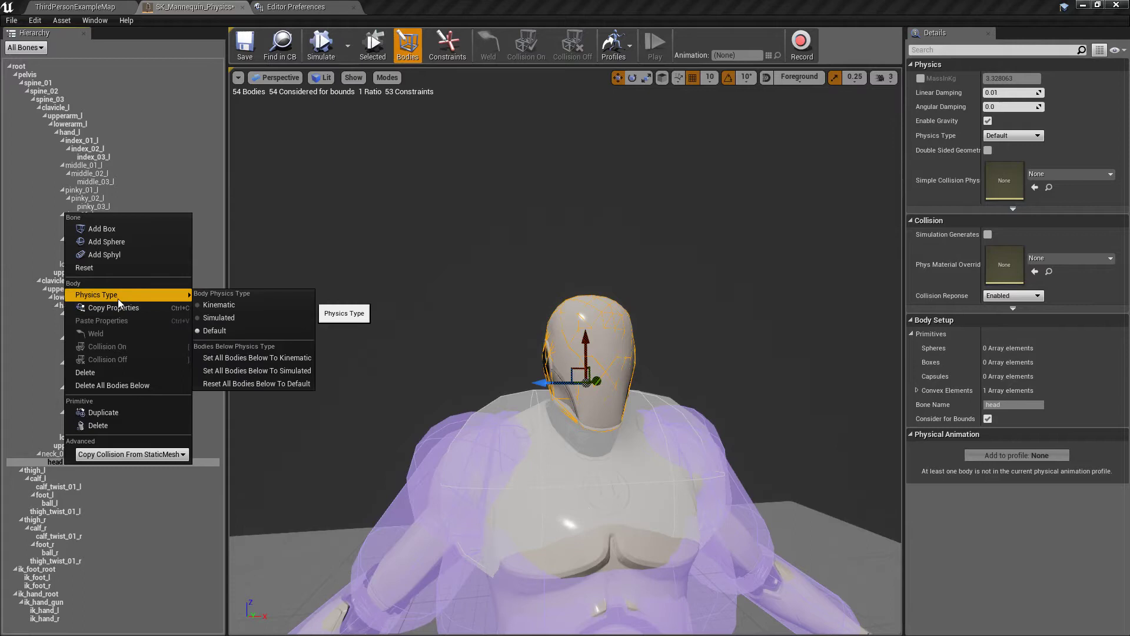
pyautogui.click(105, 270)
pyautogui.click(607, 356)
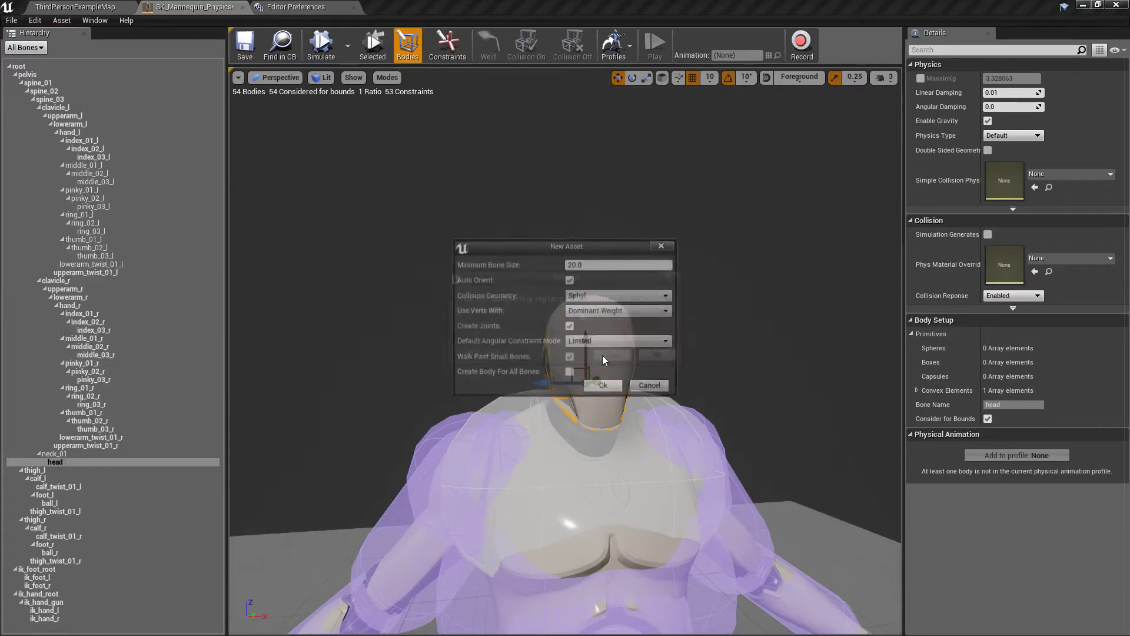
pyautogui.click(654, 295)
pyautogui.click(647, 340)
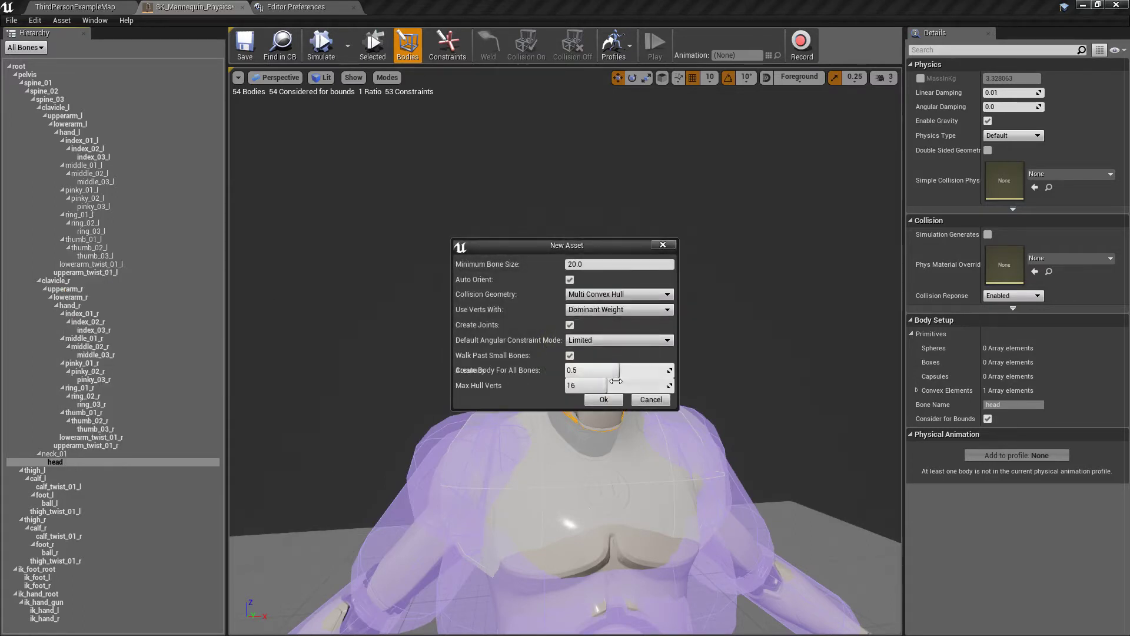
pyautogui.click(606, 400)
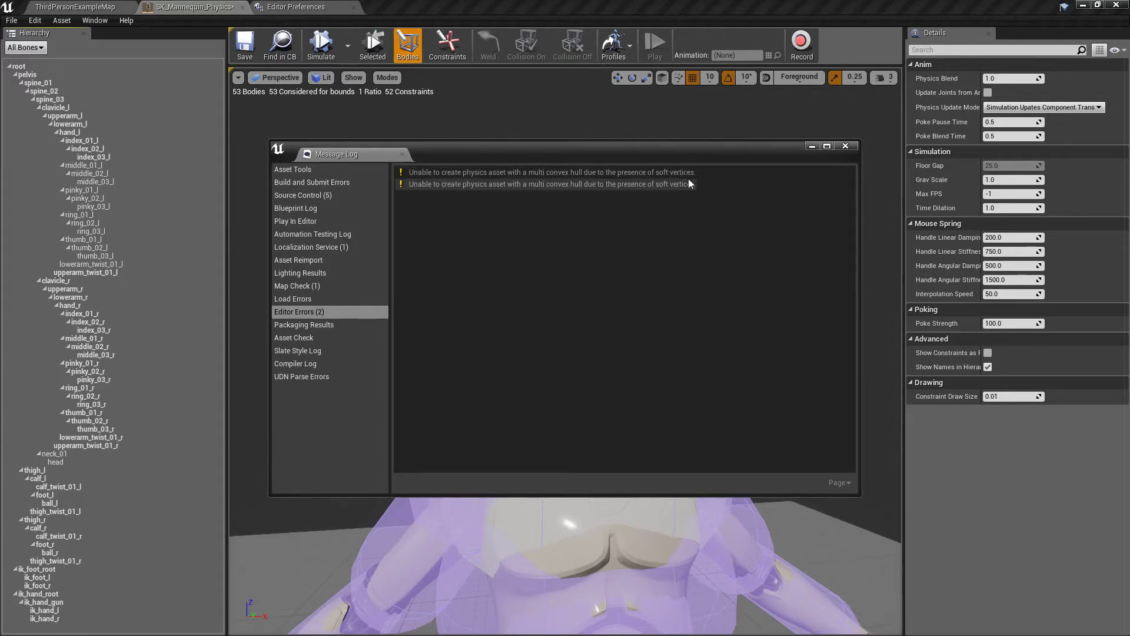
# Step: Dismiss the Message Log errors and clear the head bone selection in the viewport
pyautogui.click(846, 146)
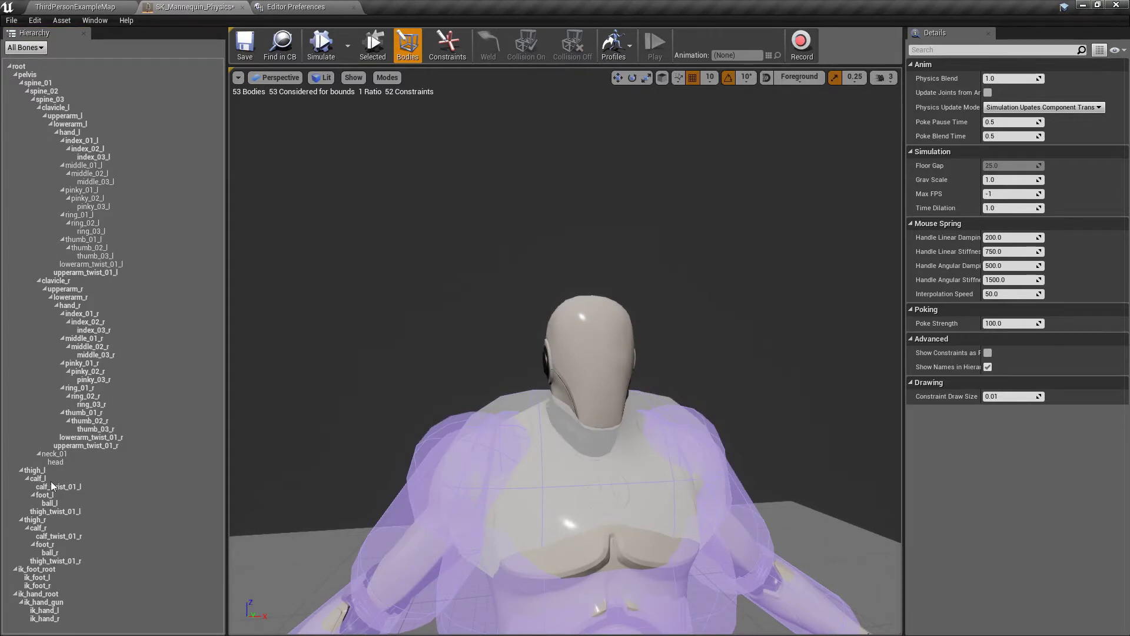
pyautogui.click(56, 462)
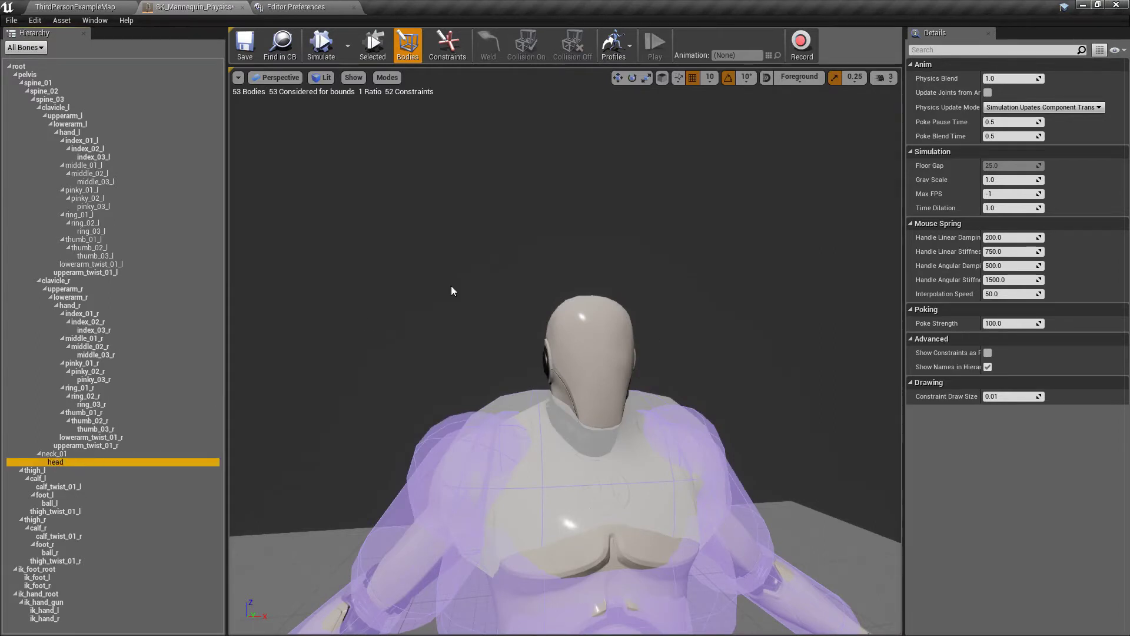
pyautogui.click(472, 280)
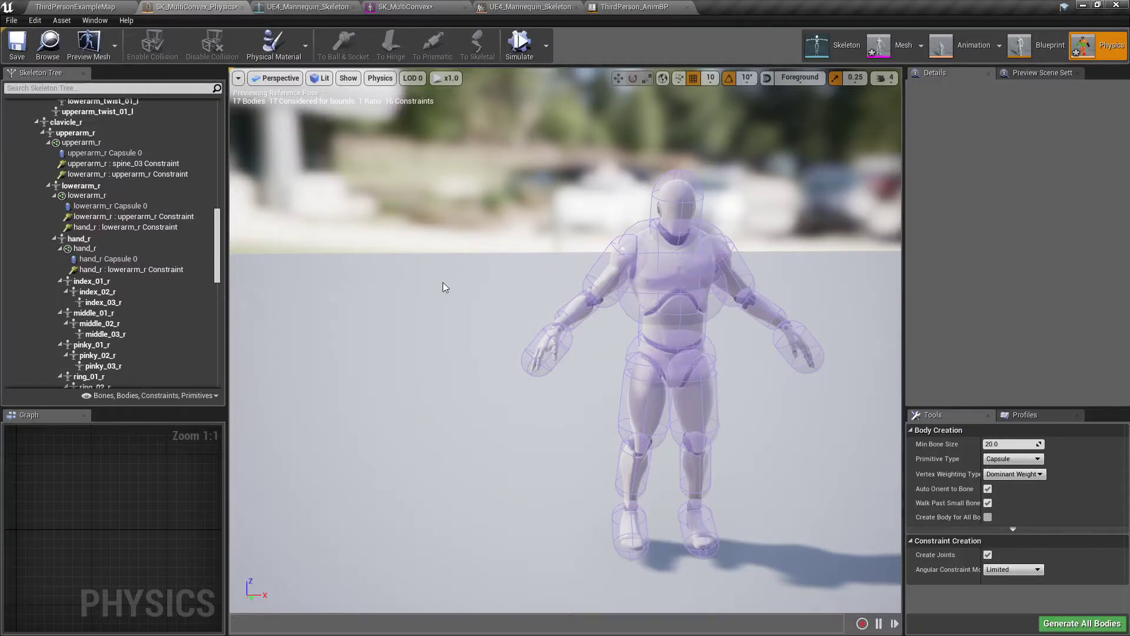
# Step: Zoom in on the mannequin's head and delete the neck_01 body covering it
pyautogui.moveTo(447, 285); pyautogui.dragTo(447, 259)
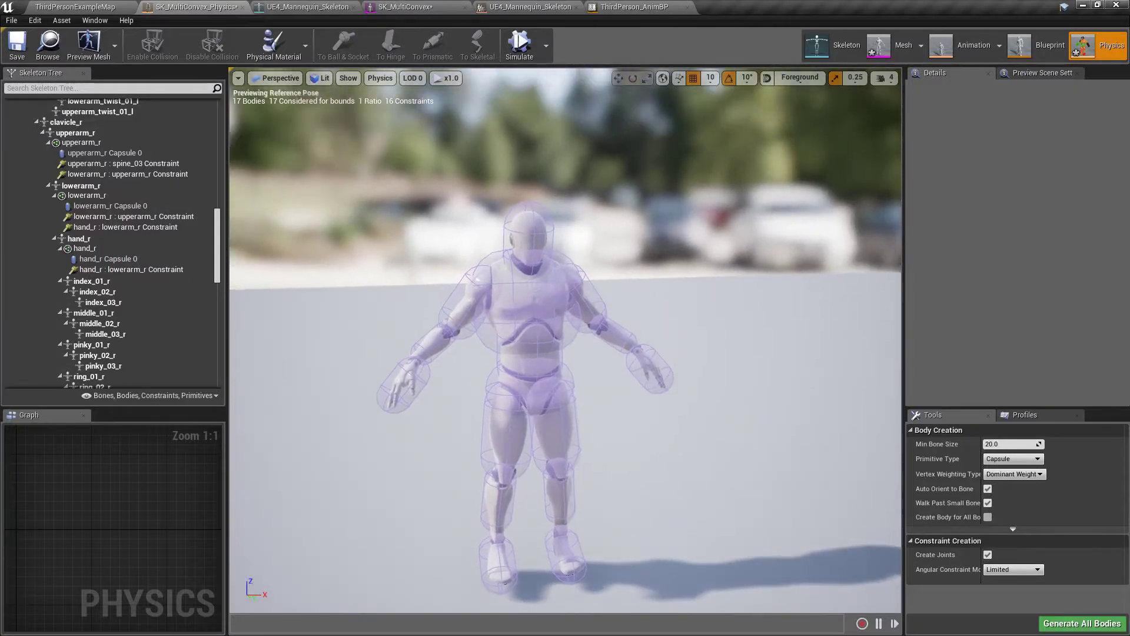
pyautogui.moveTo(446, 285); pyautogui.dragTo(446, 282, button='right')
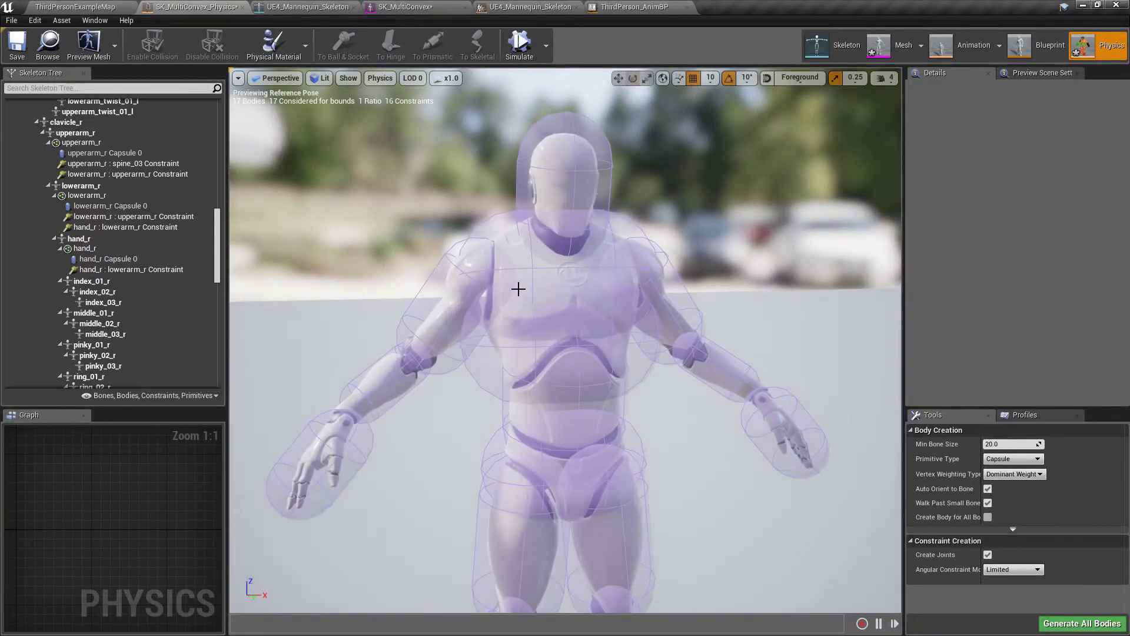
pyautogui.click(573, 175)
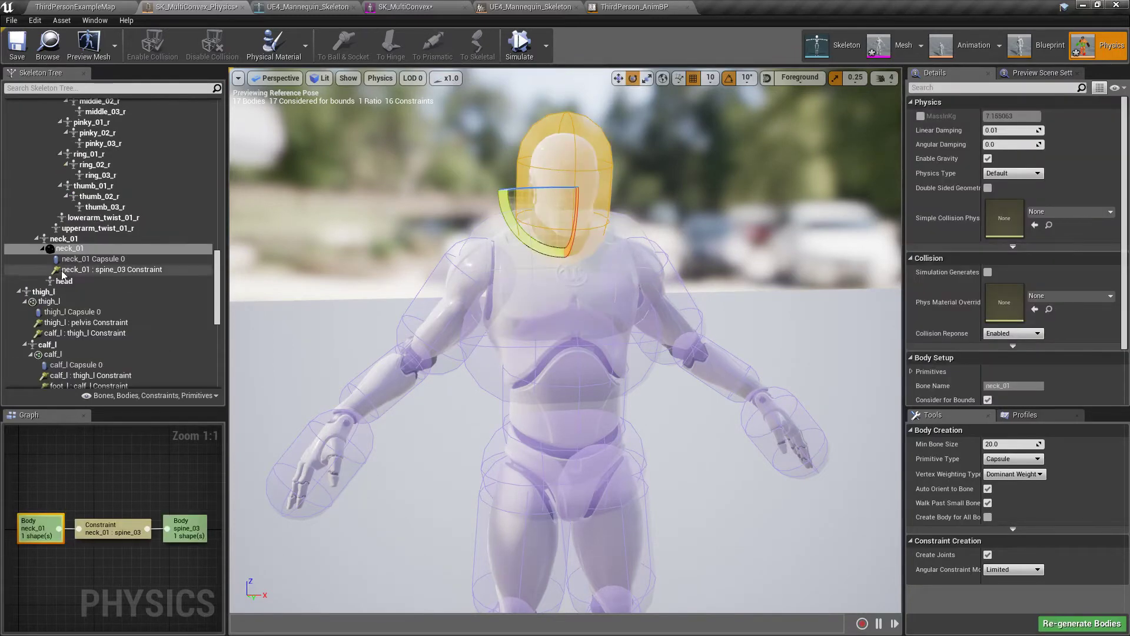
pyautogui.click(70, 249)
pyautogui.press('Delete')
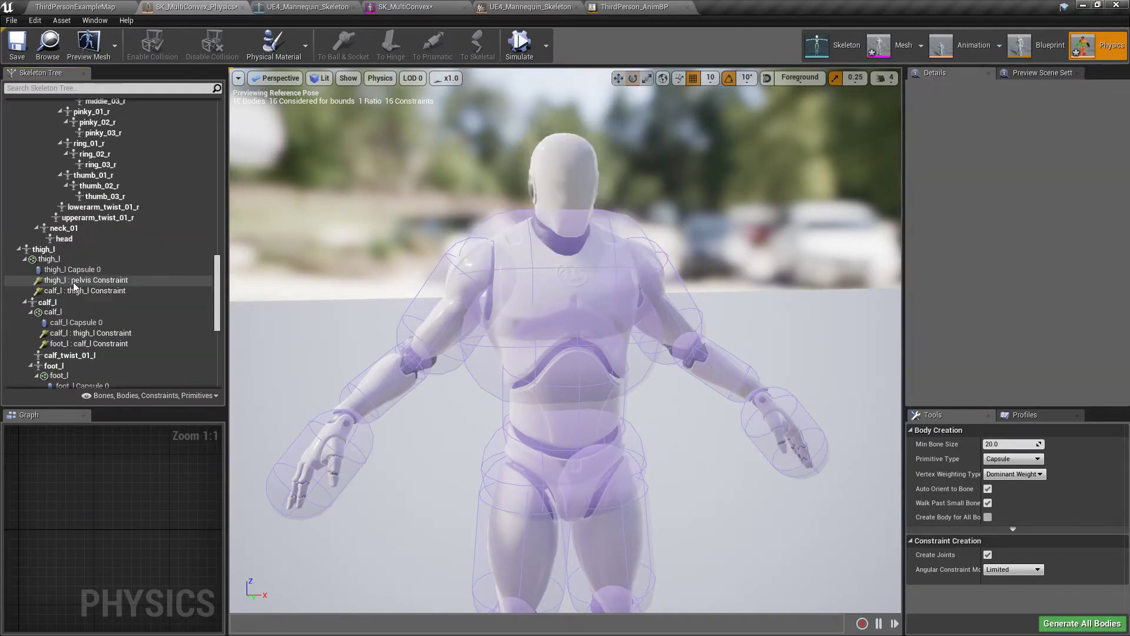
# Step: Select the head bone and set the body Primitive Type to Multi Convex Hull
pyautogui.click(83, 240)
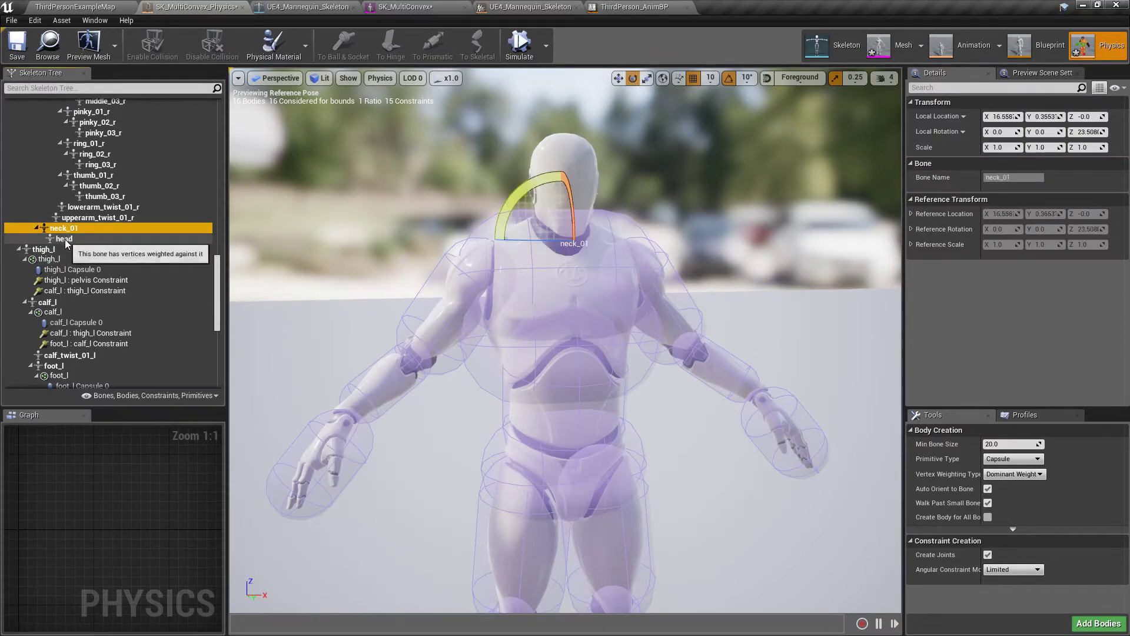
pyautogui.click(1012, 458)
pyautogui.click(1008, 501)
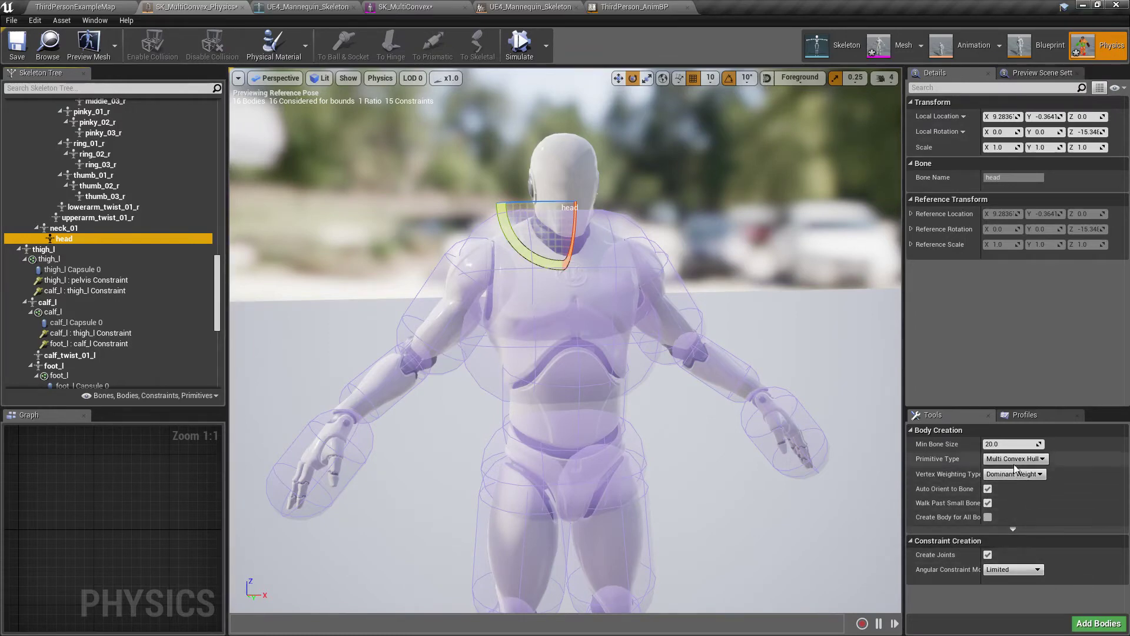
# Step: Add Bodies to generate a 10-piece multi convex hull for the head bone
pyautogui.click(1099, 623)
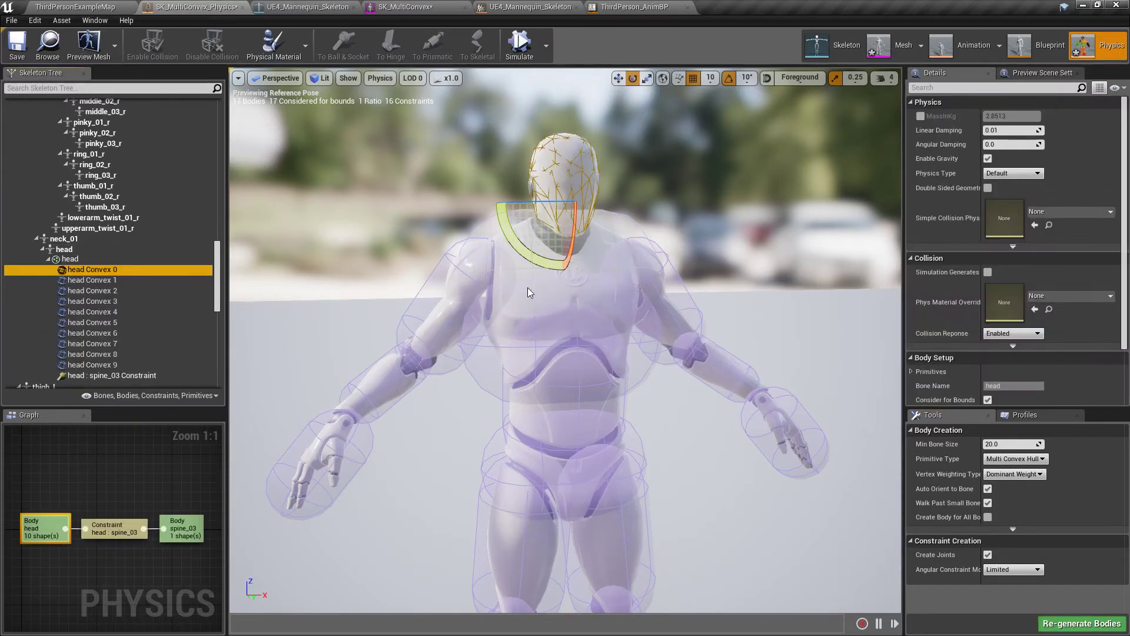
pyautogui.press('f')
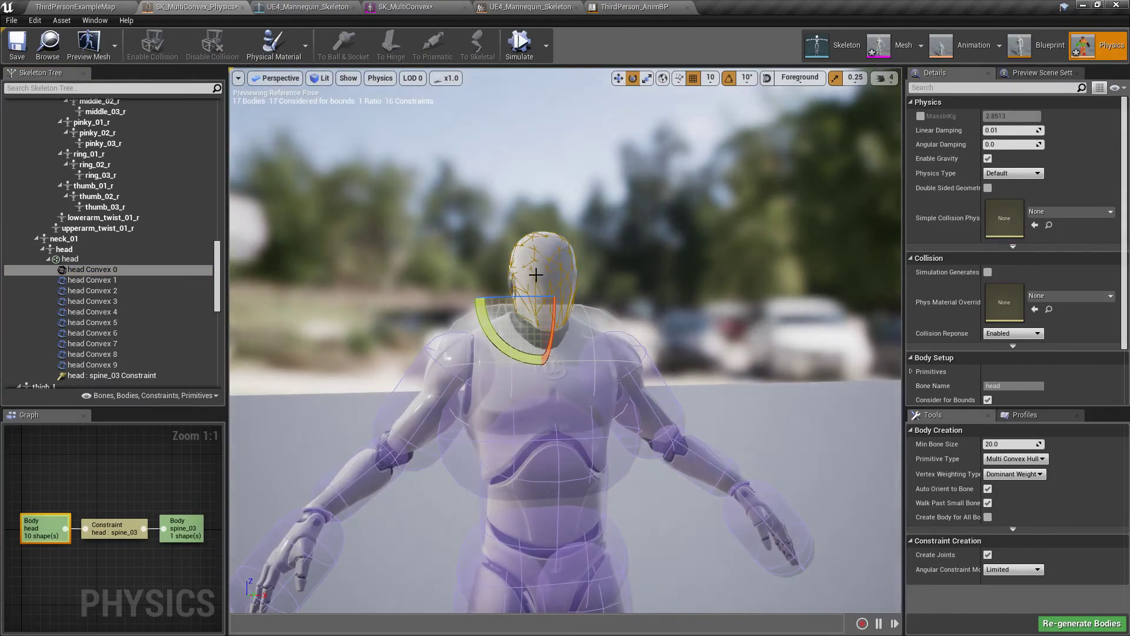
pyautogui.click(536, 274)
pyautogui.click(590, 279)
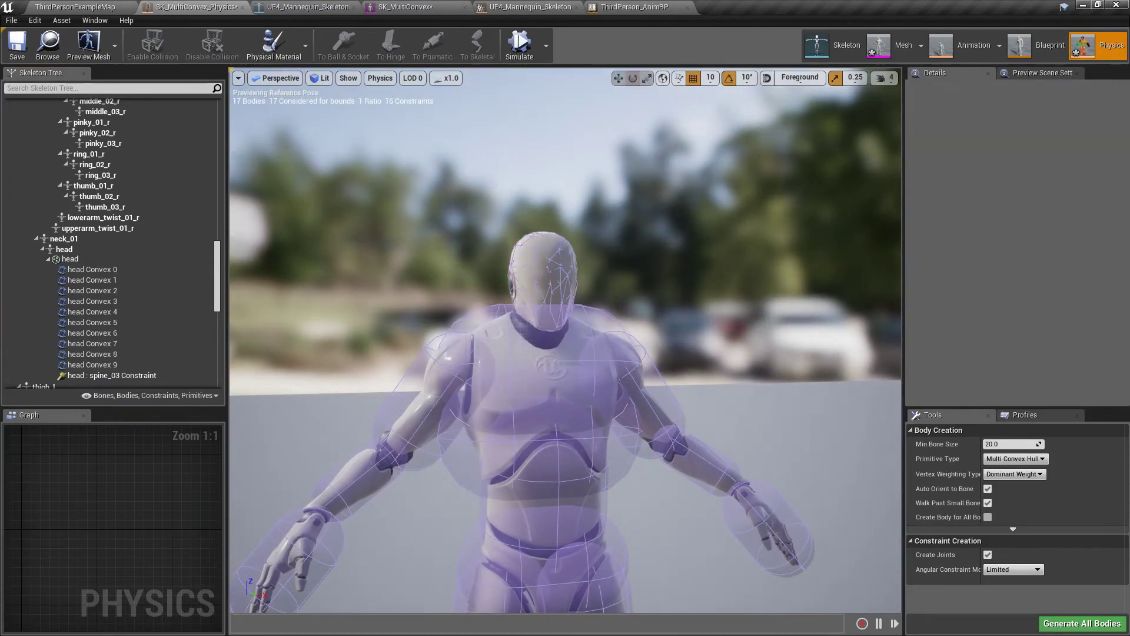
pyautogui.moveTo(645, 295); pyautogui.dragTo(612, 295, button='right')
pyautogui.press('w')
pyautogui.scroll(-8, 568, 310)
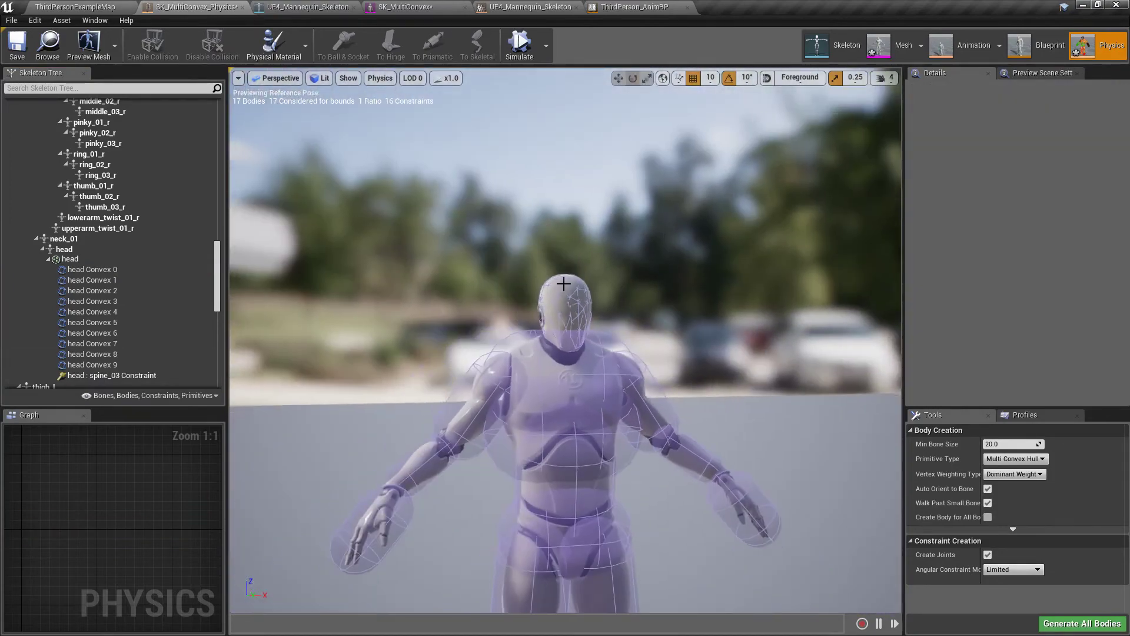
pyautogui.click(568, 310)
pyautogui.press('e')
pyautogui.scroll(5, 574, 314)
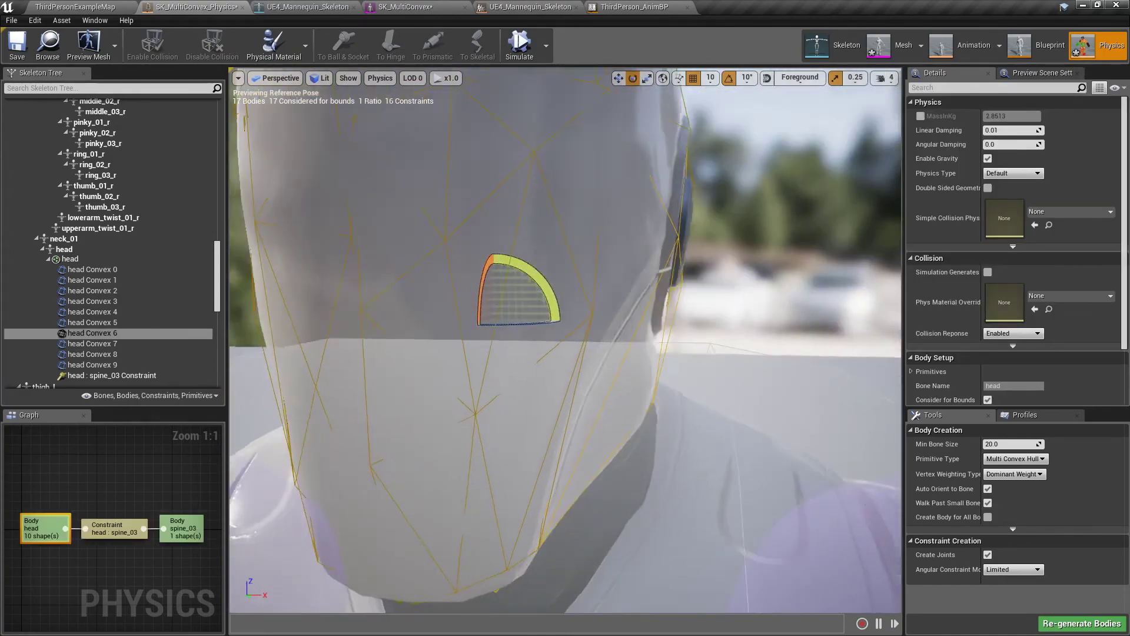
pyautogui.keyDown('alt'); pyautogui.moveTo(648, 341); pyautogui.dragTo(695, 282); pyautogui.keyUp('alt')
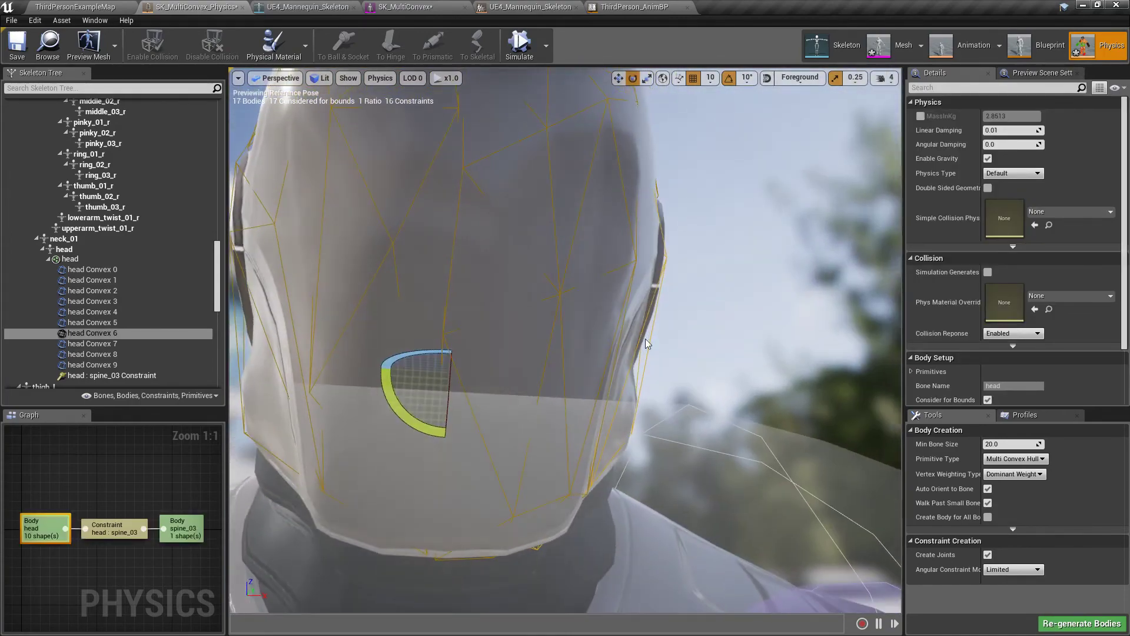
pyautogui.keyDown('alt'); pyautogui.moveTo(658, 348); pyautogui.dragTo(571, 341); pyautogui.keyUp('alt')
pyautogui.scroll(-6, 660, 333)
pyautogui.keyDown('alt'); pyautogui.moveTo(660, 332); pyautogui.dragTo(842, 324); pyautogui.keyUp('alt')
pyautogui.keyDown('alt'); pyautogui.moveTo(588, 325); pyautogui.dragTo(501, 325); pyautogui.keyUp('alt')
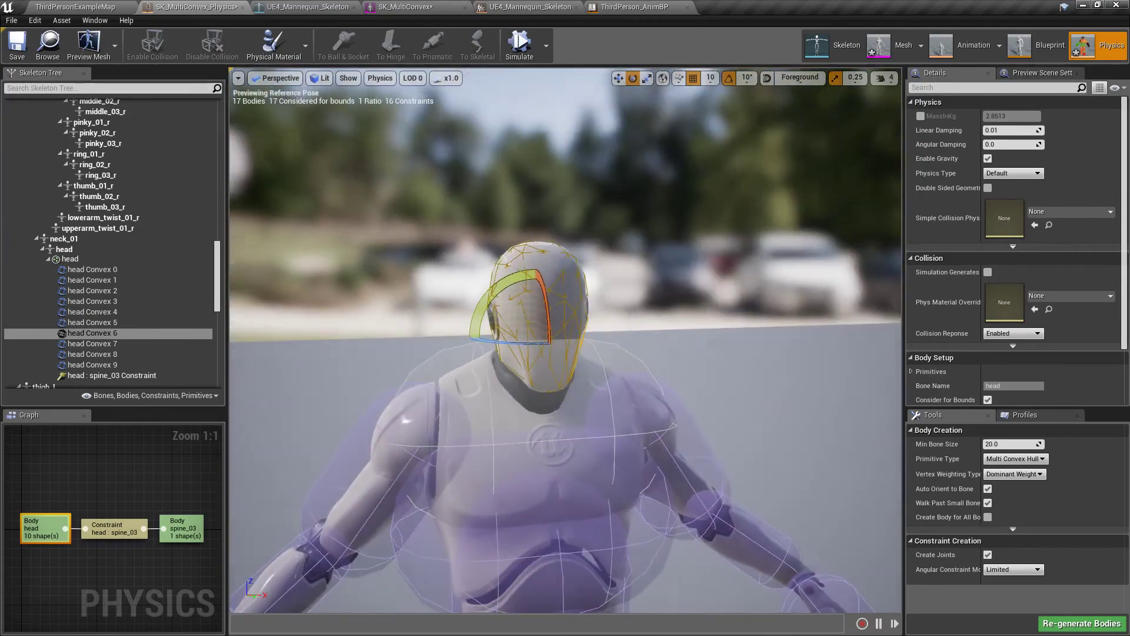
pyautogui.click(99, 269)
pyautogui.press('Down')
pyautogui.press('Down')
pyautogui.press('Down')
pyautogui.press('Down')
pyautogui.press('Down')
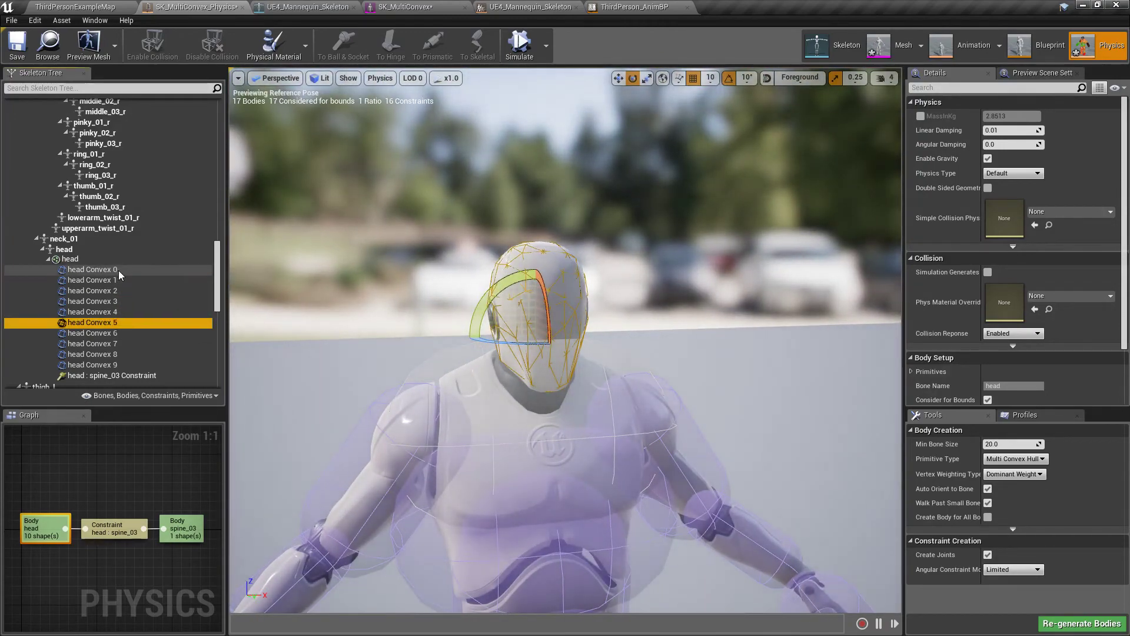
pyautogui.press('Down')
pyautogui.press('Down')
pyautogui.press('Down')
pyautogui.press('Down')
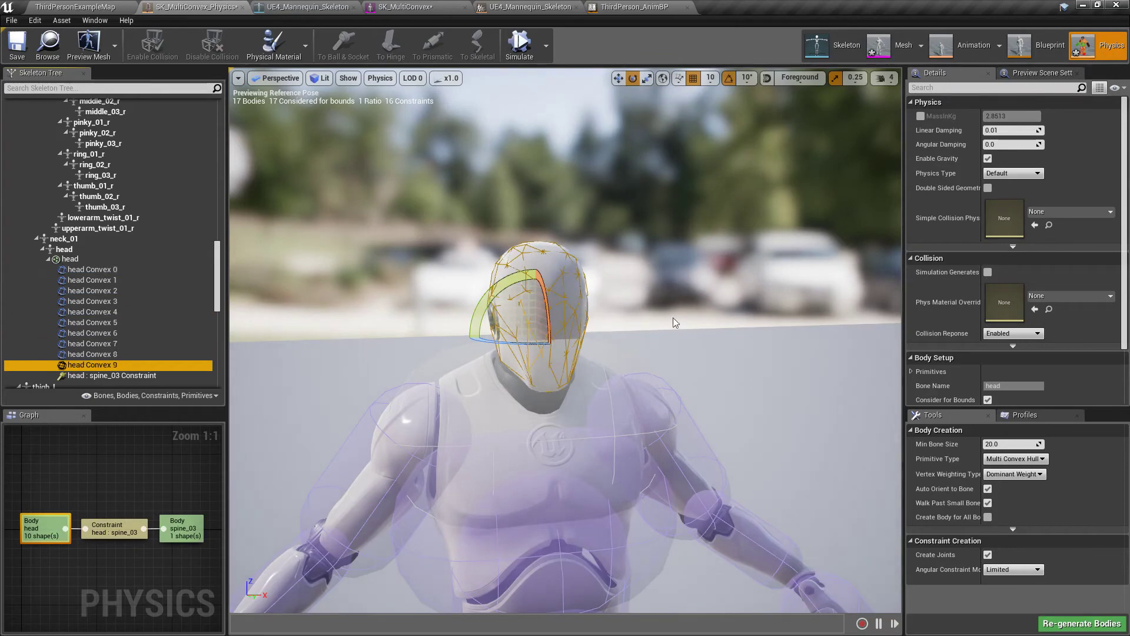
pyautogui.press('Up')
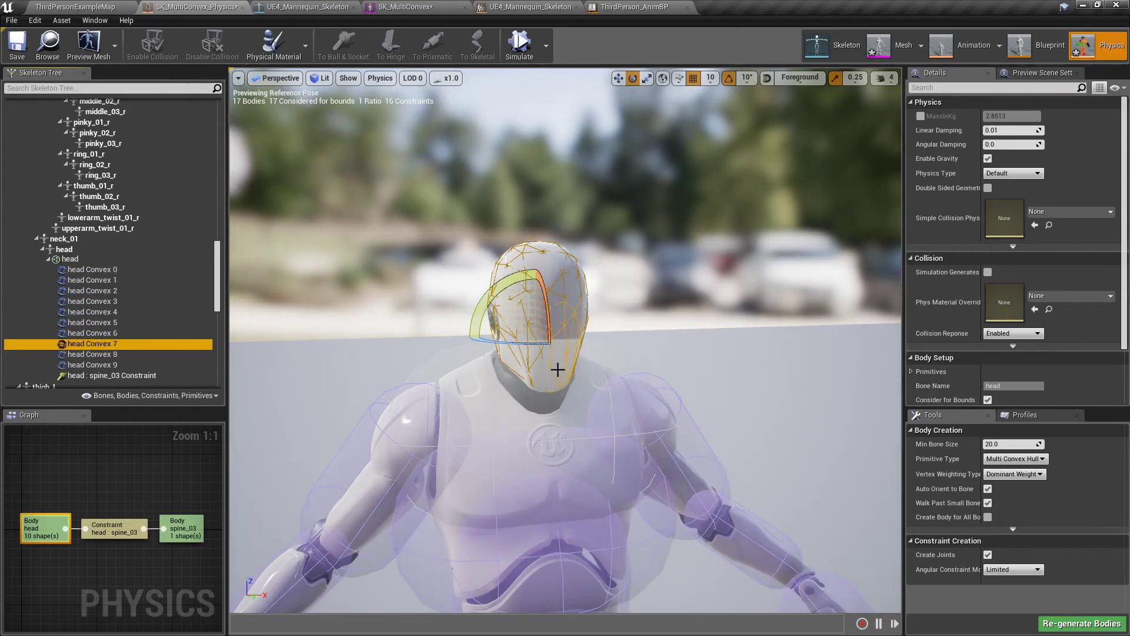
pyautogui.press('Up')
pyautogui.press('Up')
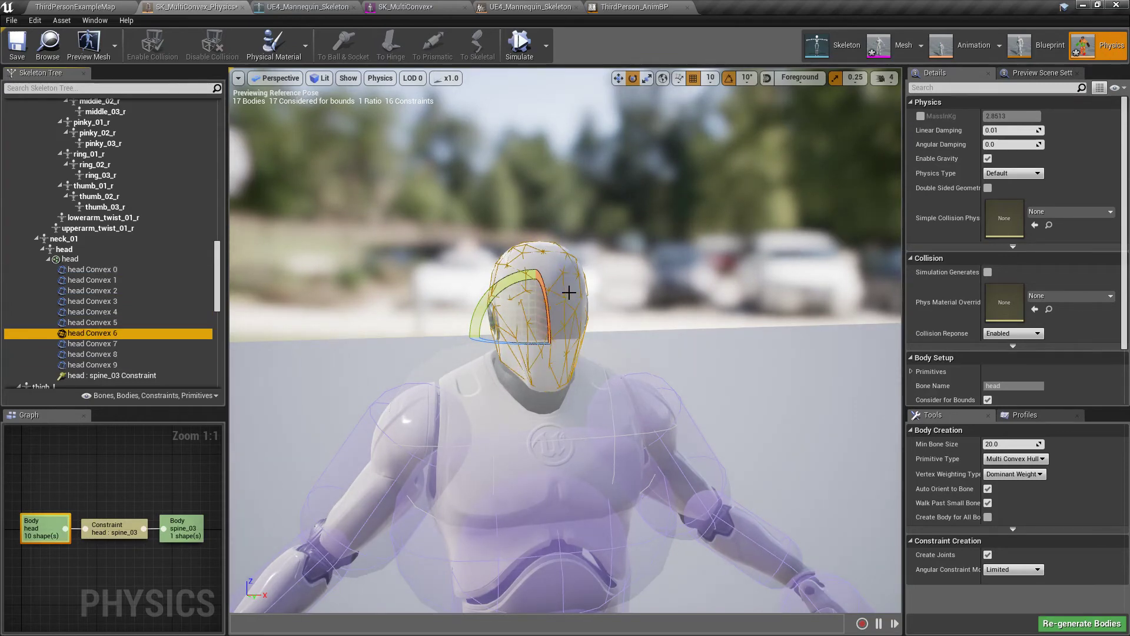
pyautogui.click(89, 270)
pyautogui.keyDown('shift'); pyautogui.click(92, 364); pyautogui.keyUp('shift')
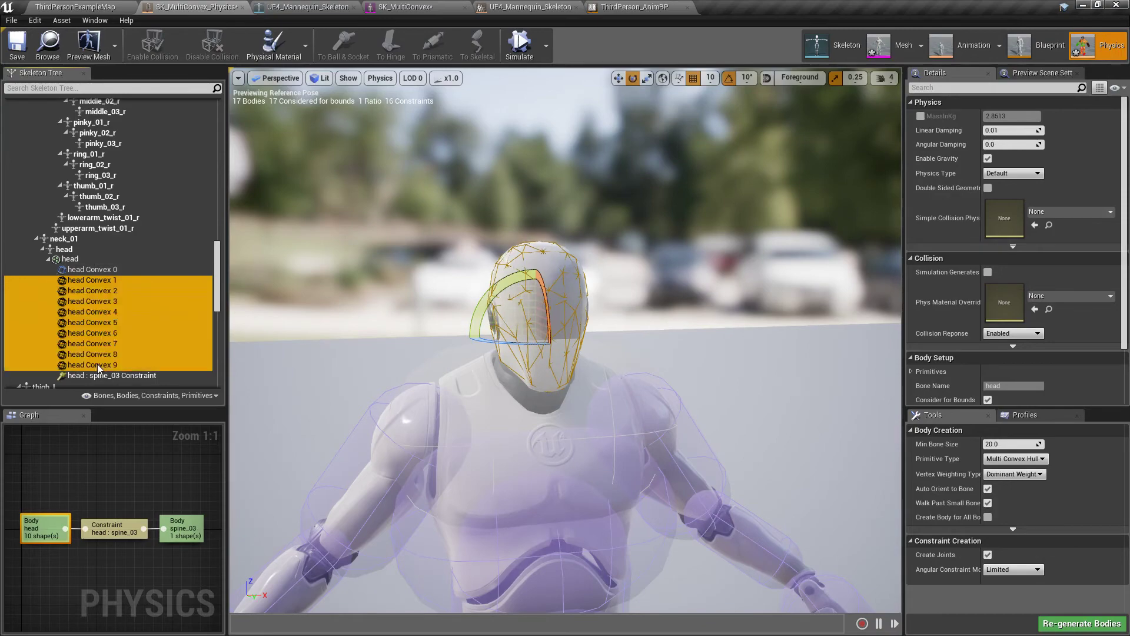
pyautogui.keyDown('ctrl'); pyautogui.click(97, 272); pyautogui.keyUp('ctrl')
pyautogui.click(98, 272)
pyautogui.moveTo(692, 338)
pyautogui.keyDown('alt'); pyautogui.mouseDown()
pyautogui.moveTo(354, 337)
pyautogui.moveTo(695, 342)
pyautogui.mouseUp(); pyautogui.keyUp('alt')
pyautogui.click(686, 348)
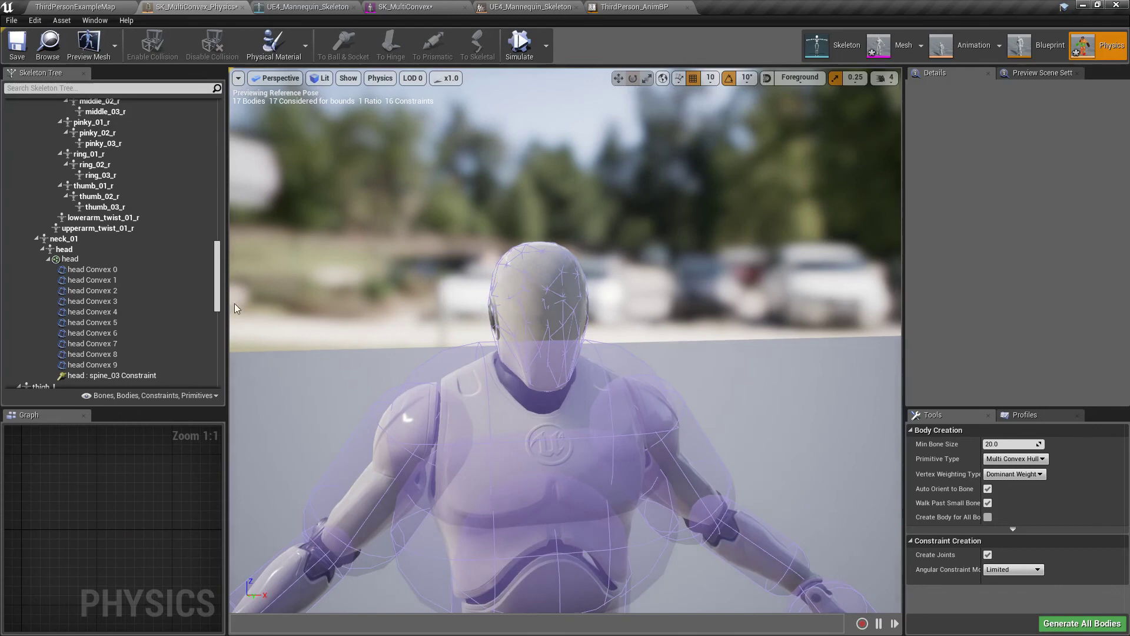
pyautogui.click(109, 270)
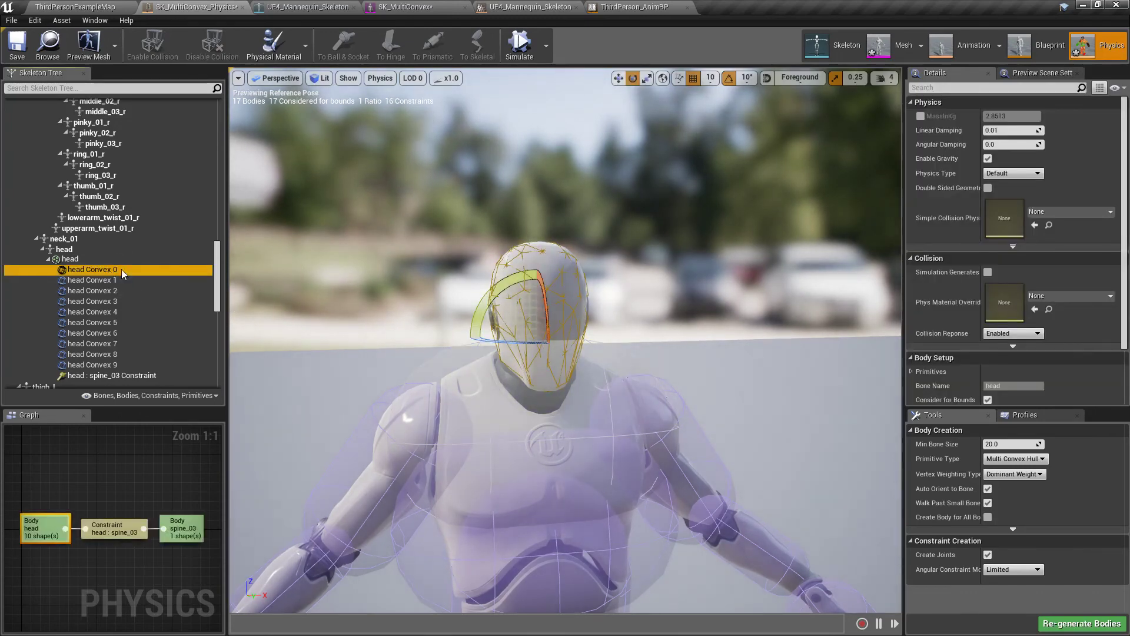
pyautogui.click(106, 281)
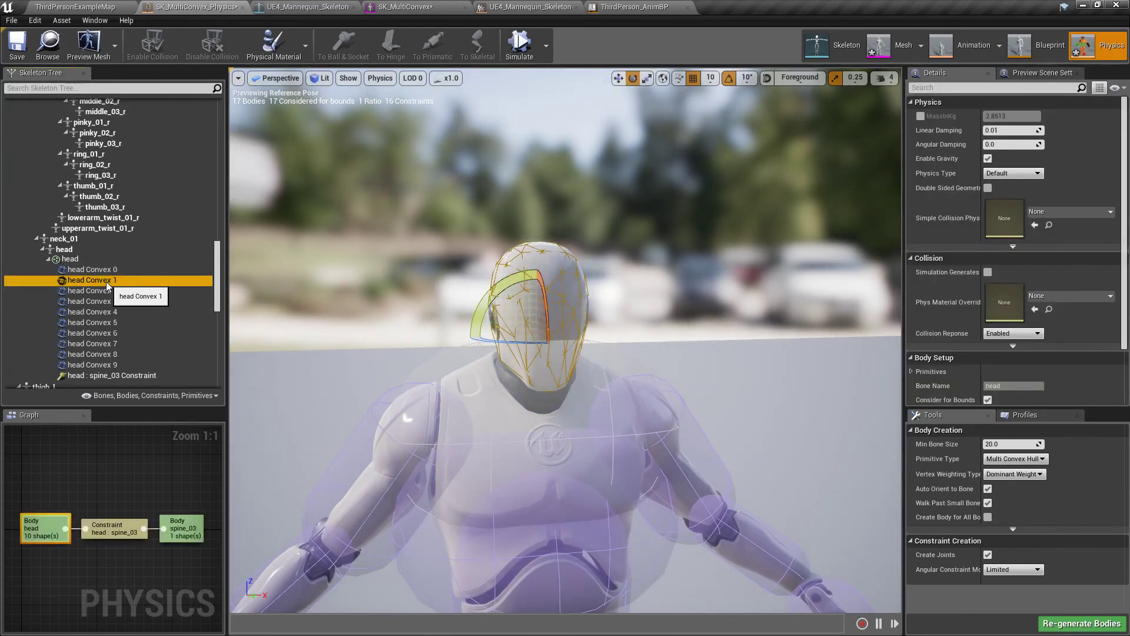
pyautogui.click(125, 300)
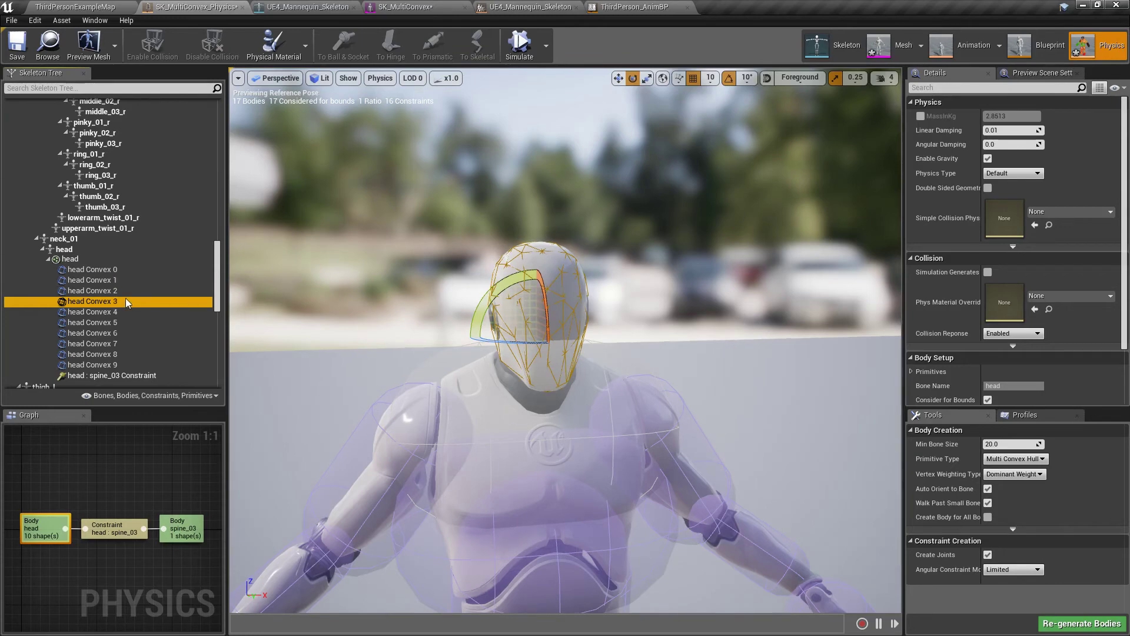
pyautogui.click(126, 312)
pyautogui.click(118, 345)
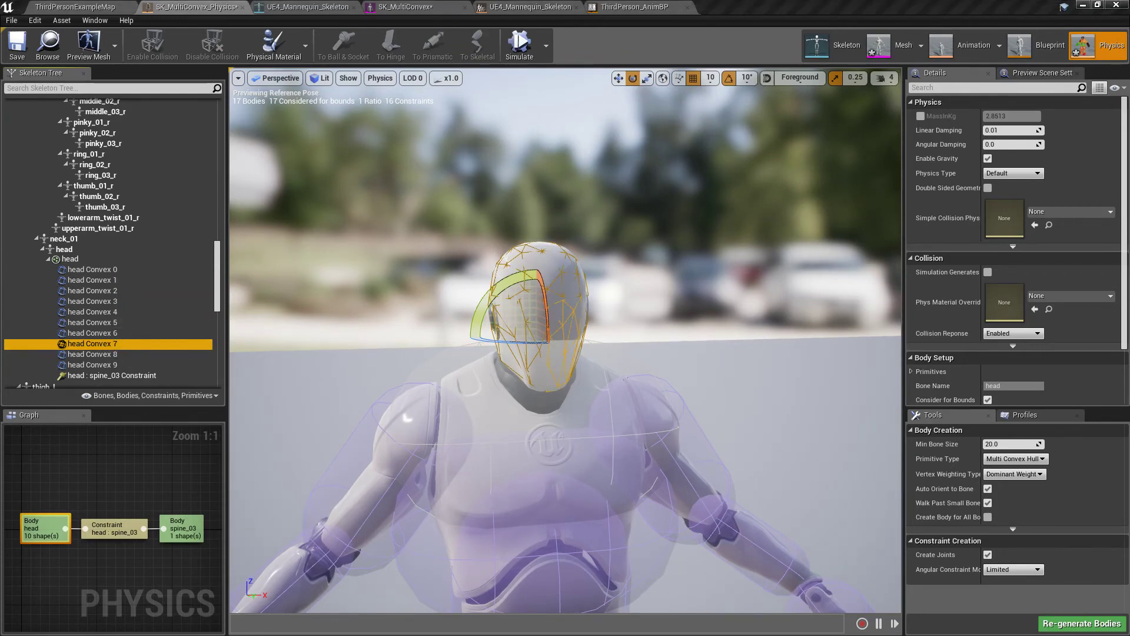
pyautogui.click(148, 269)
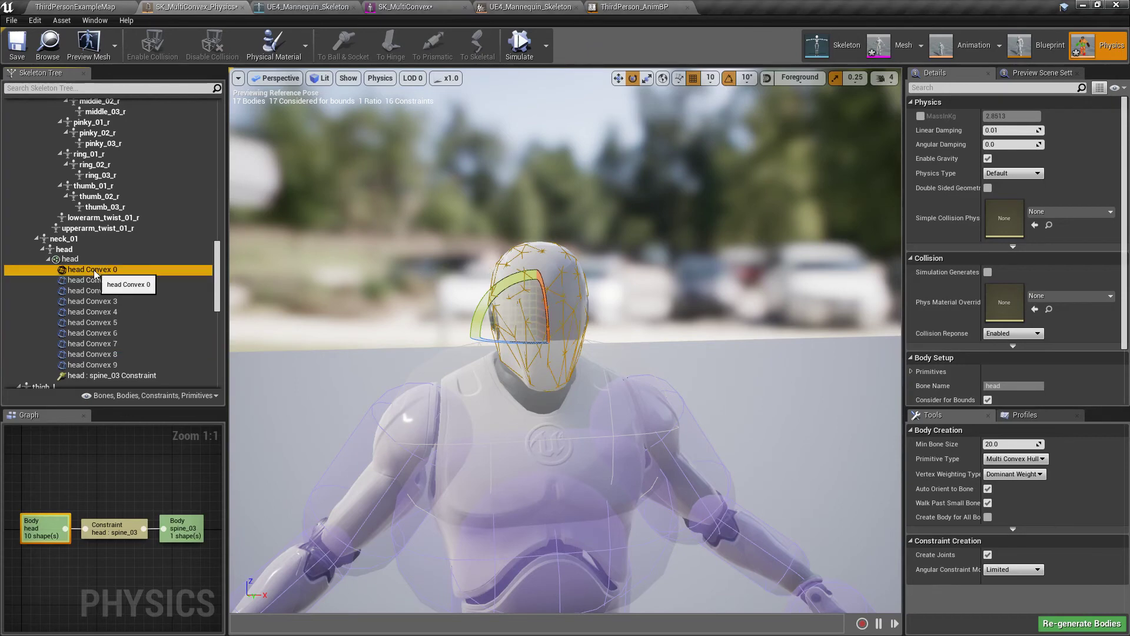
pyautogui.keyDown('shift'); pyautogui.click(108, 367); pyautogui.keyUp('shift')
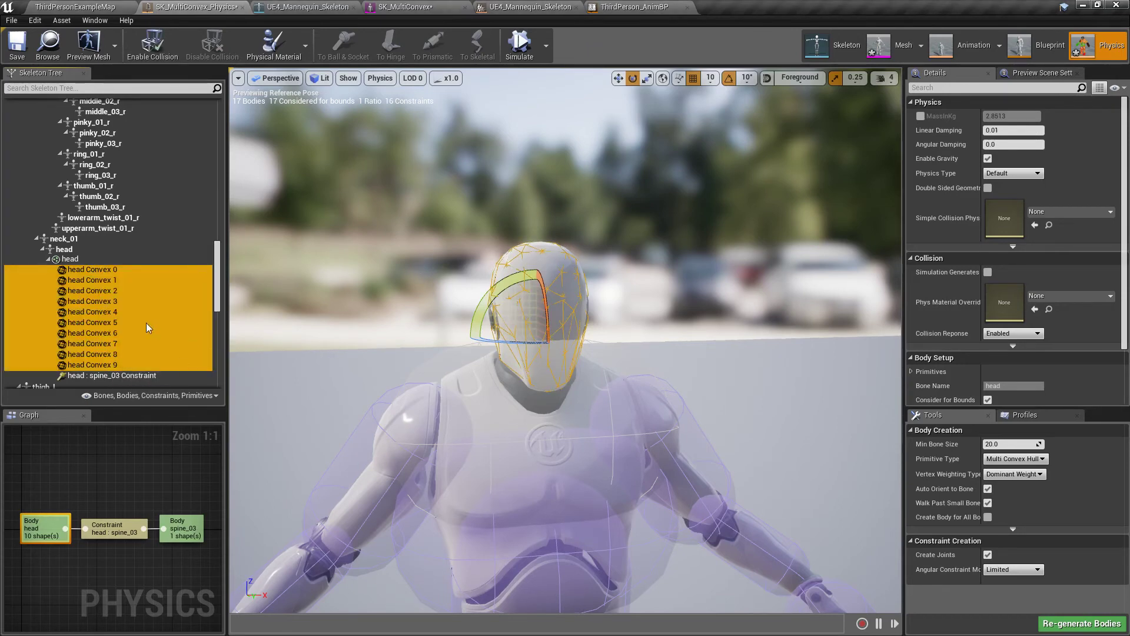
pyautogui.click(109, 314)
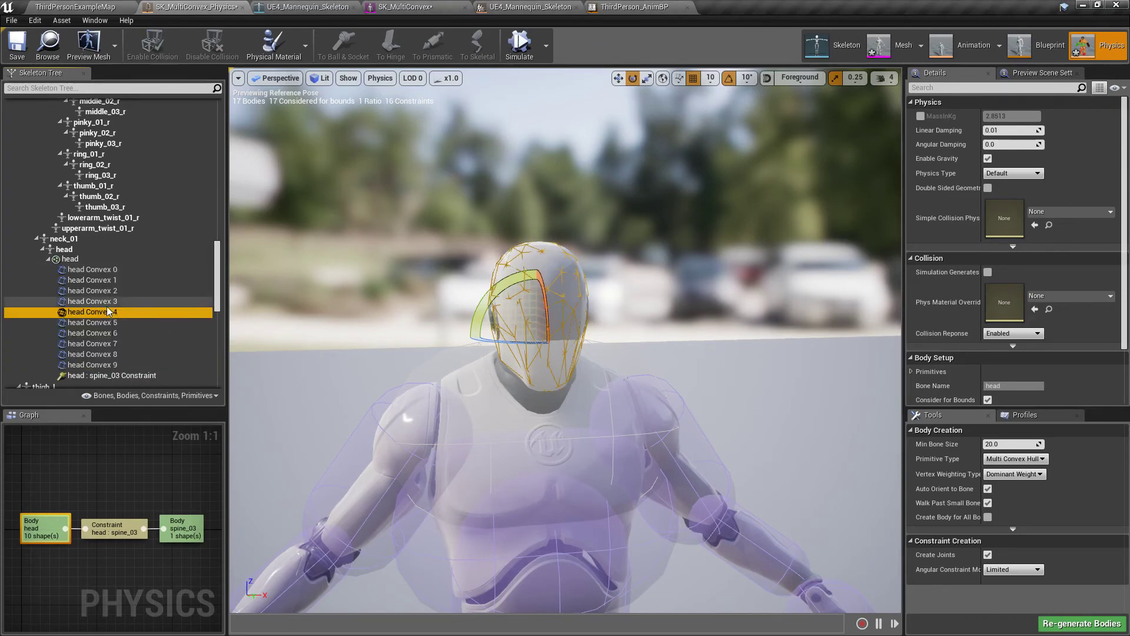
pyautogui.click(1023, 463)
pyautogui.click(1021, 463)
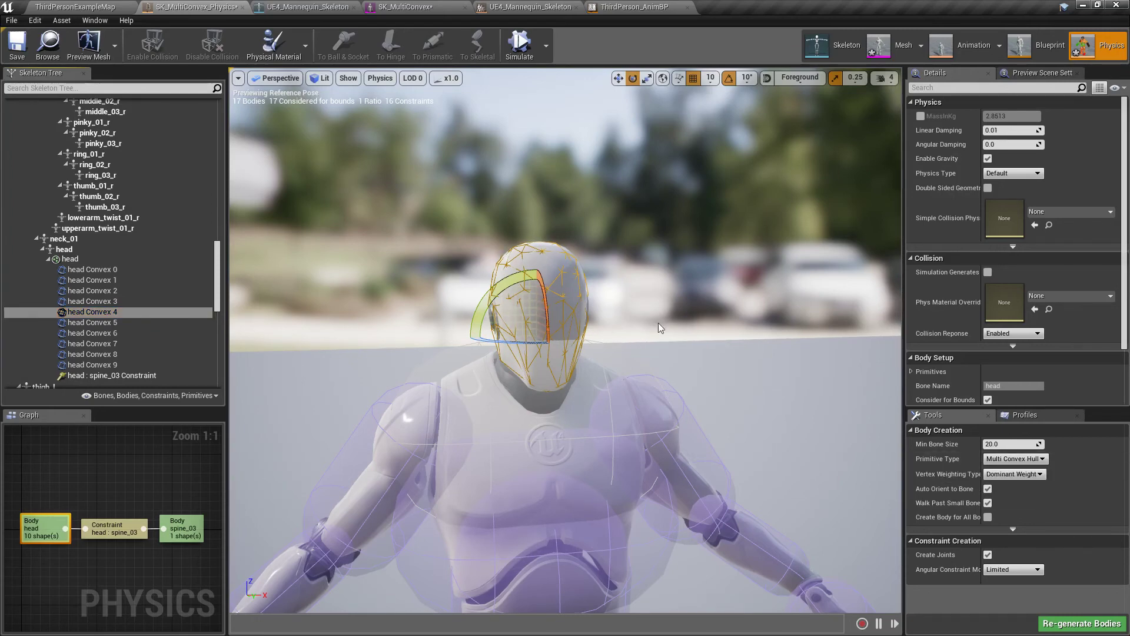
pyautogui.moveTo(677, 313)
pyautogui.mouseDown(button='right')
pyautogui.moveTo(628, 300)
pyautogui.moveTo(674, 316)
pyautogui.mouseUp(button='right')
pyautogui.click(565, 306)
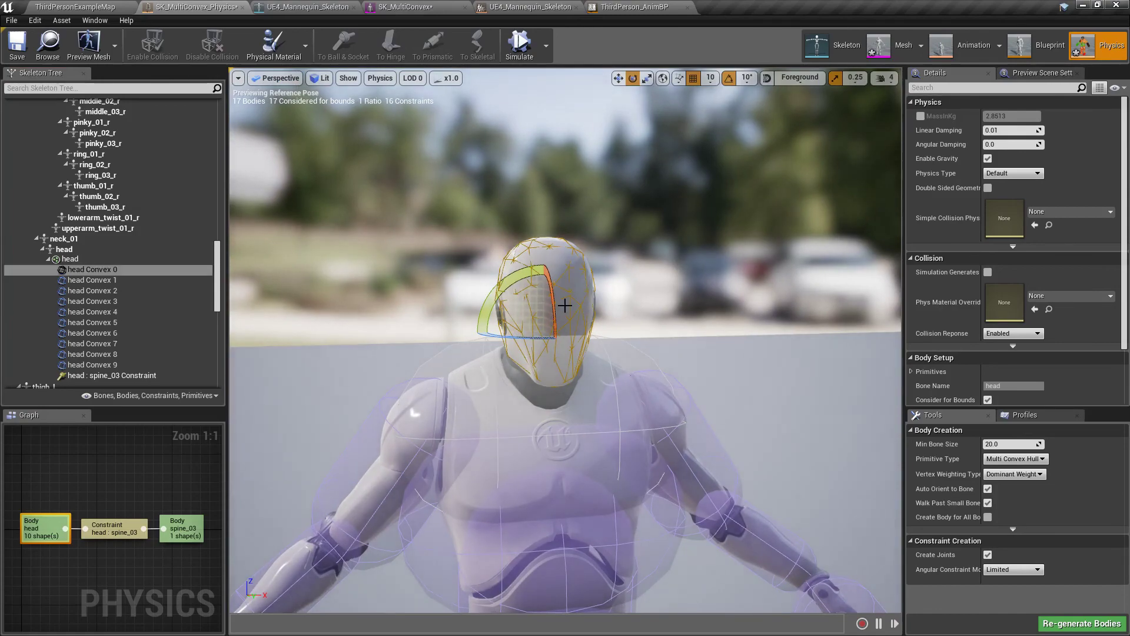
pyautogui.press('f')
pyautogui.scroll(-5, 683, 337)
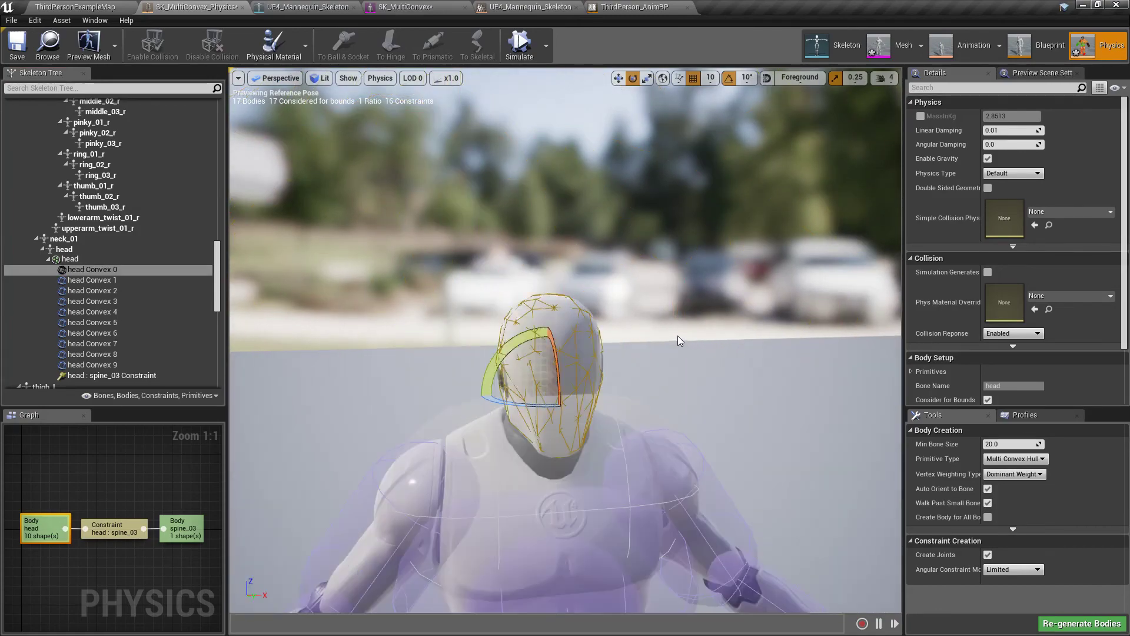
pyautogui.keyDown('alt'); pyautogui.moveTo(678, 337); pyautogui.dragTo(725, 368); pyautogui.keyUp('alt')
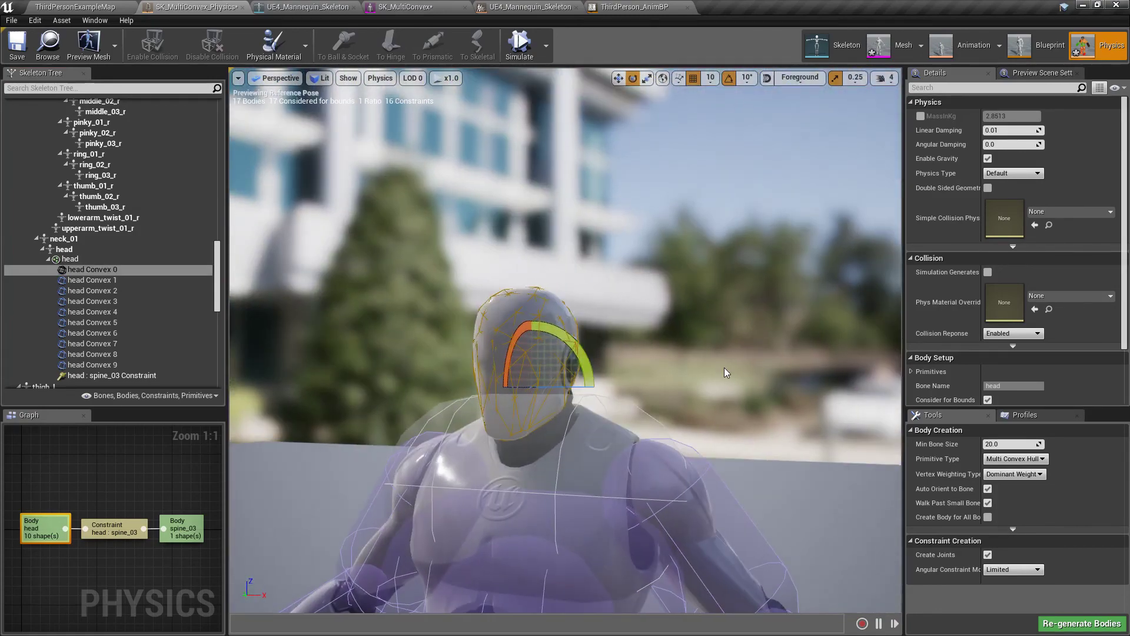